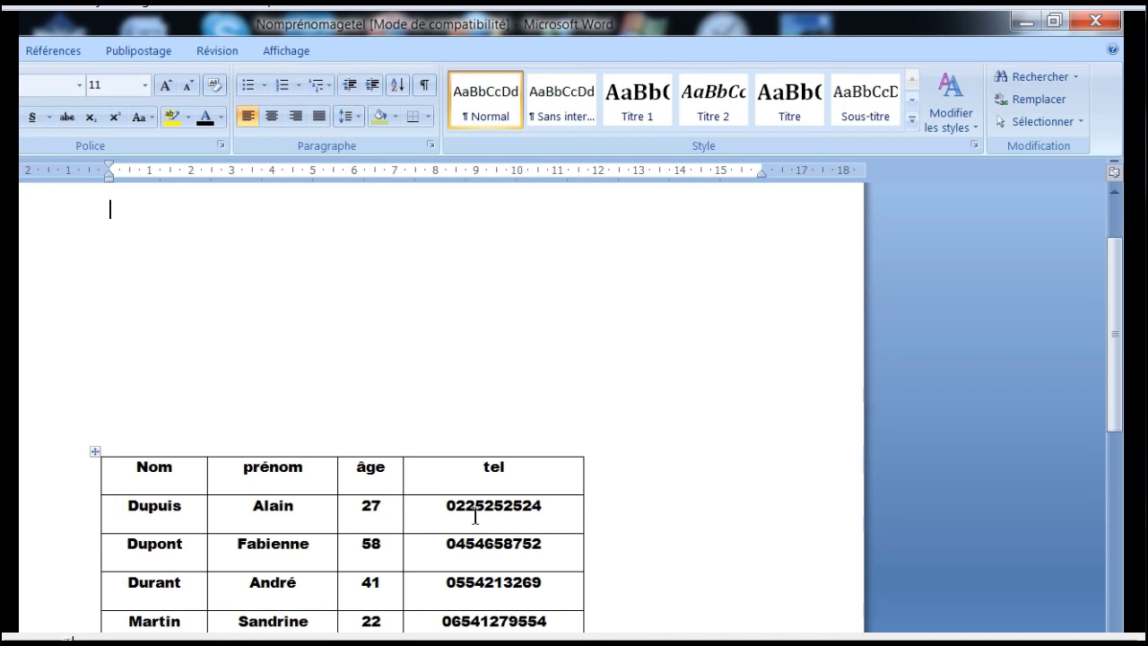
- Insert a table with five columns and five rows on the blank line at the start of the document
scroll(261, 453, up, 2)
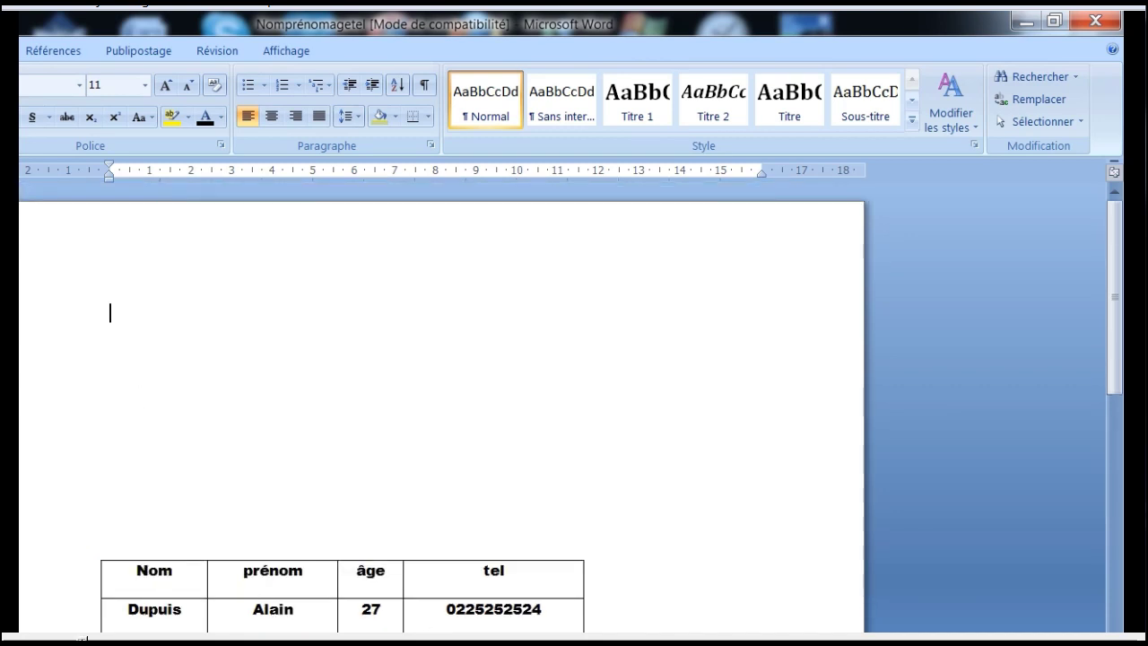
click(19, 51)
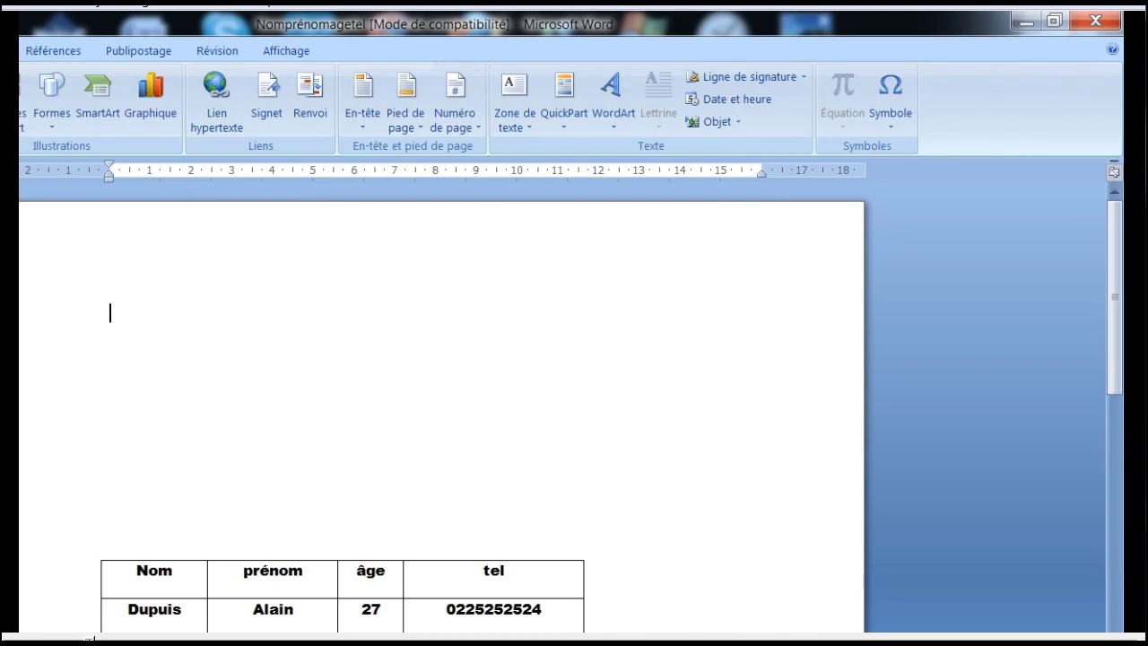
click(19, 99)
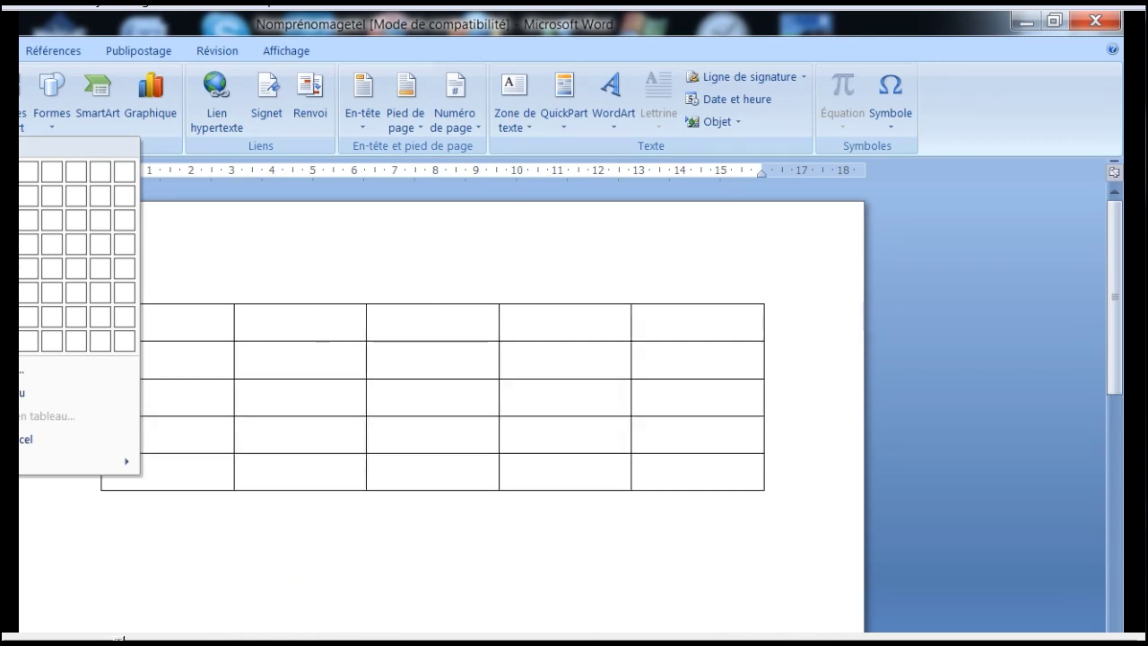
click(124, 243)
scroll(305, 498, down, 3)
scroll(315, 507, up, 3)
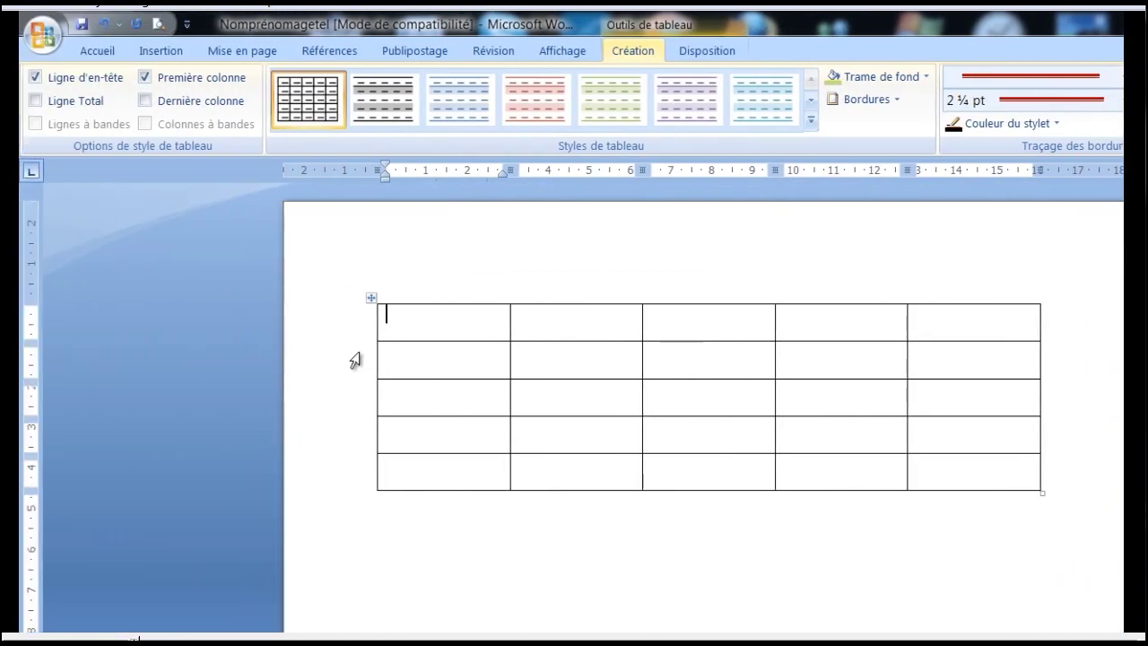
- Fill the first two cells of the new table with "Ff" and "fg", and undo the entries along with the table insertion
text(ff)
key(Tab)
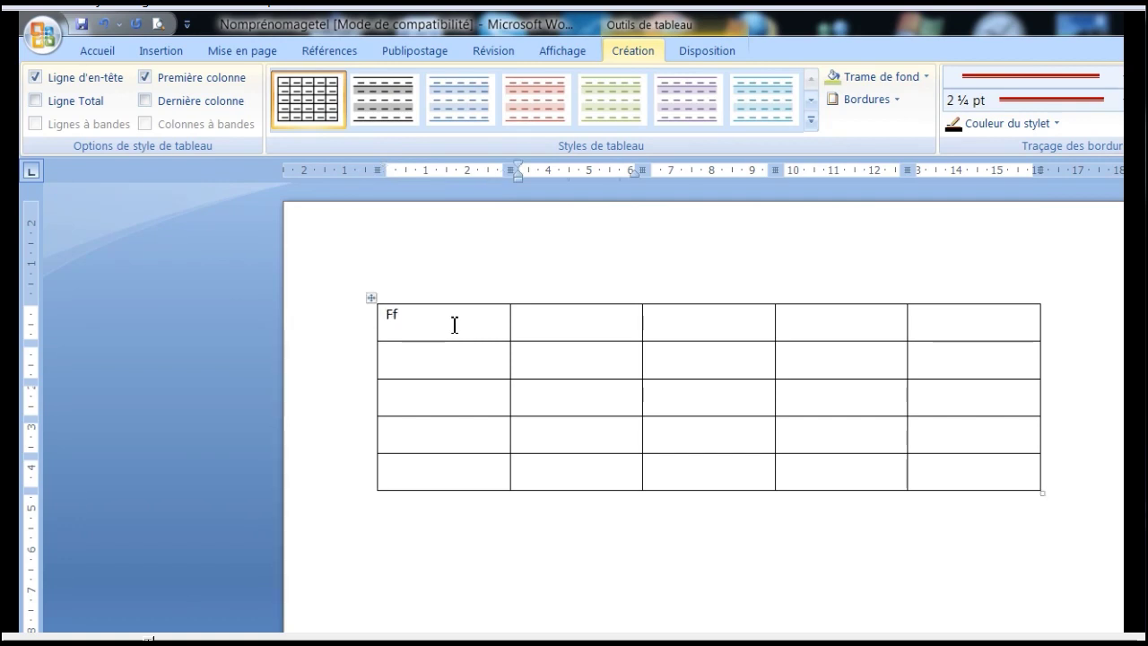
text(fg)
click(104, 26)
click(104, 27)
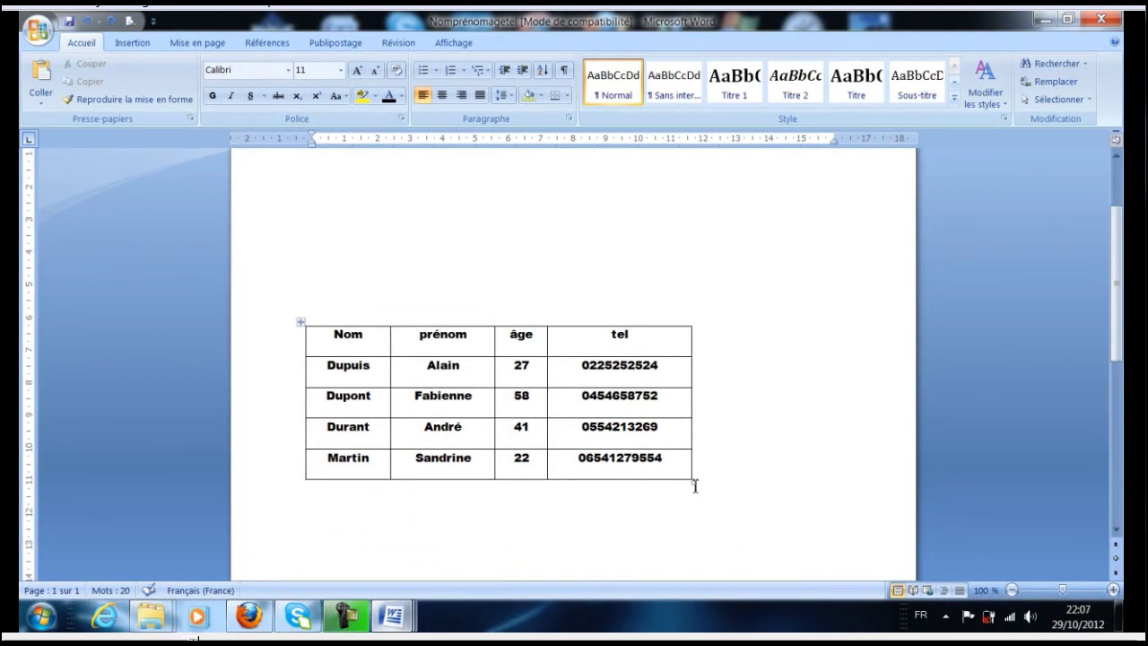
- Set the text colour of the whole existing table to the standard dark red
click(301, 322)
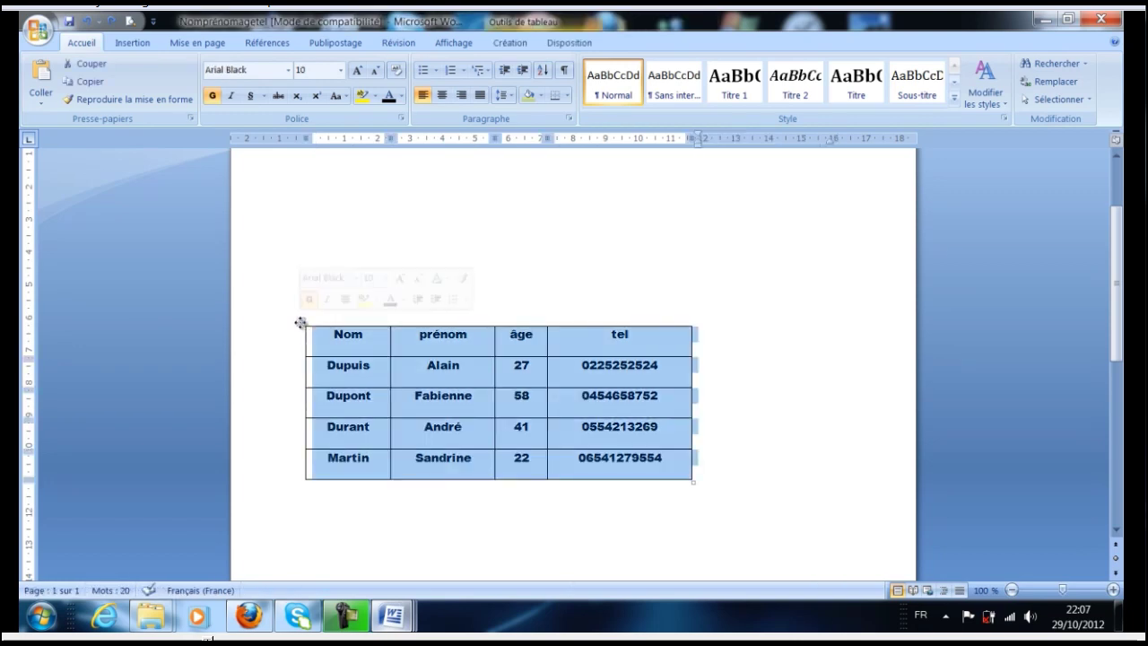
click(403, 100)
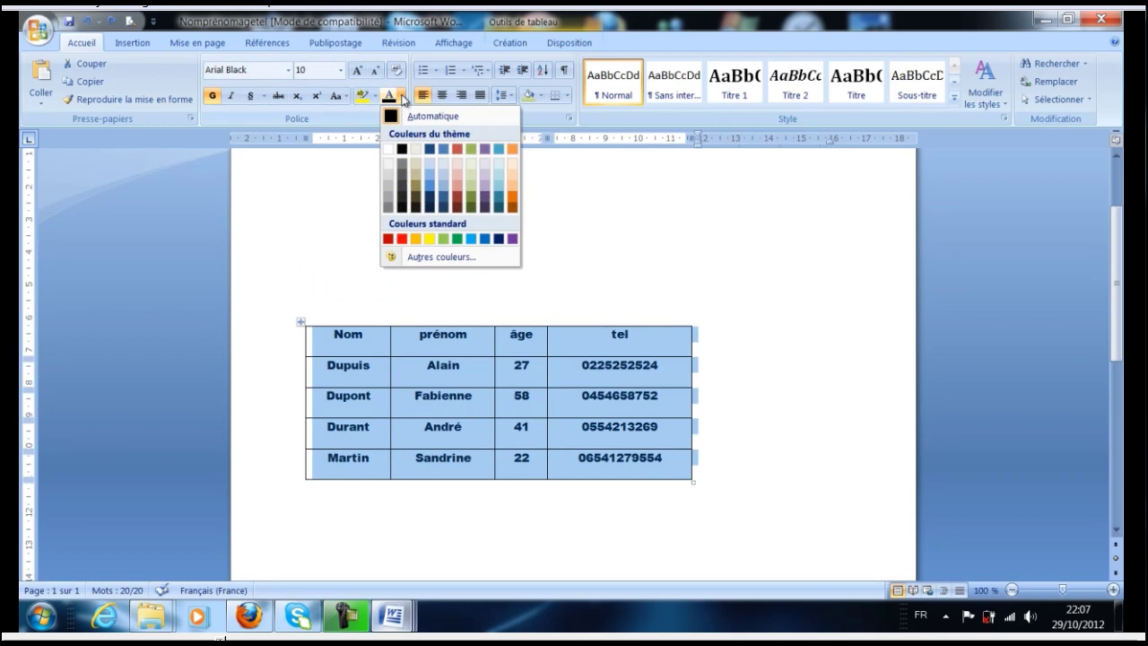
click(391, 241)
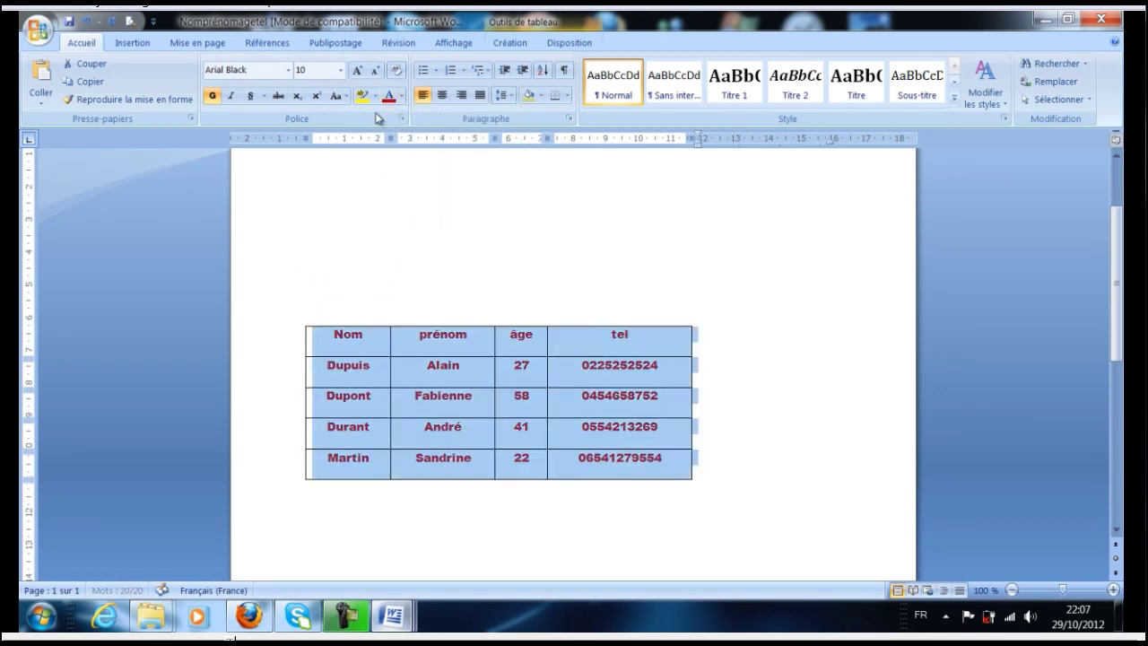
- Apply Quadrillage borders to the whole table in standard dark blue with a width of 2 ¼ pt
click(508, 45)
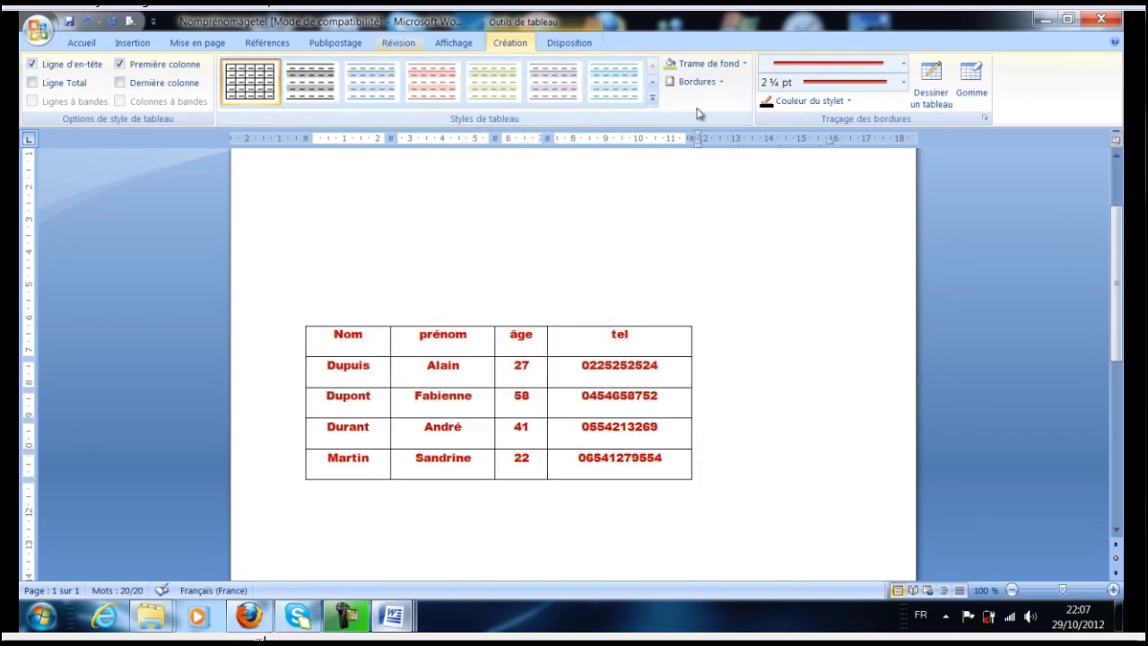
click(722, 83)
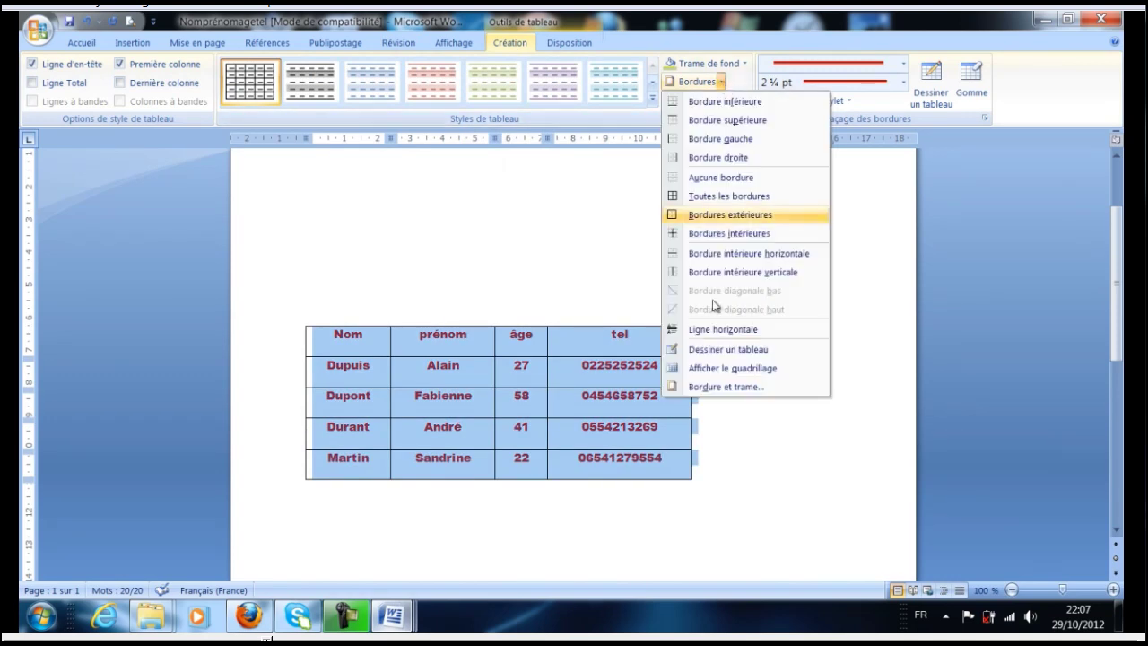
click(719, 387)
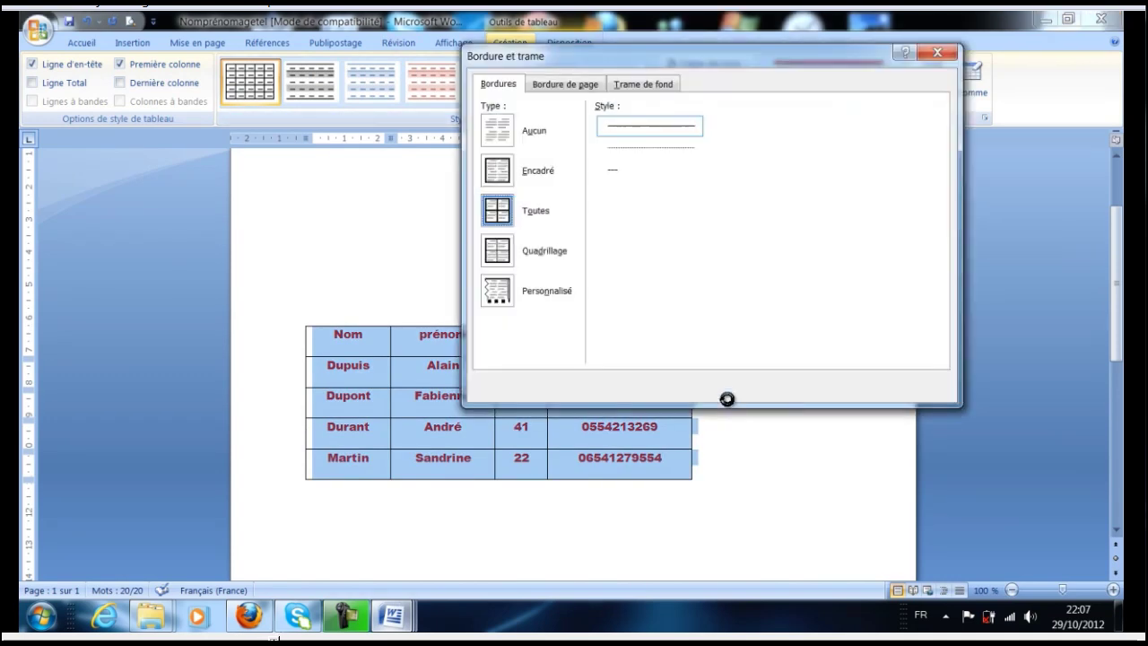
click(498, 171)
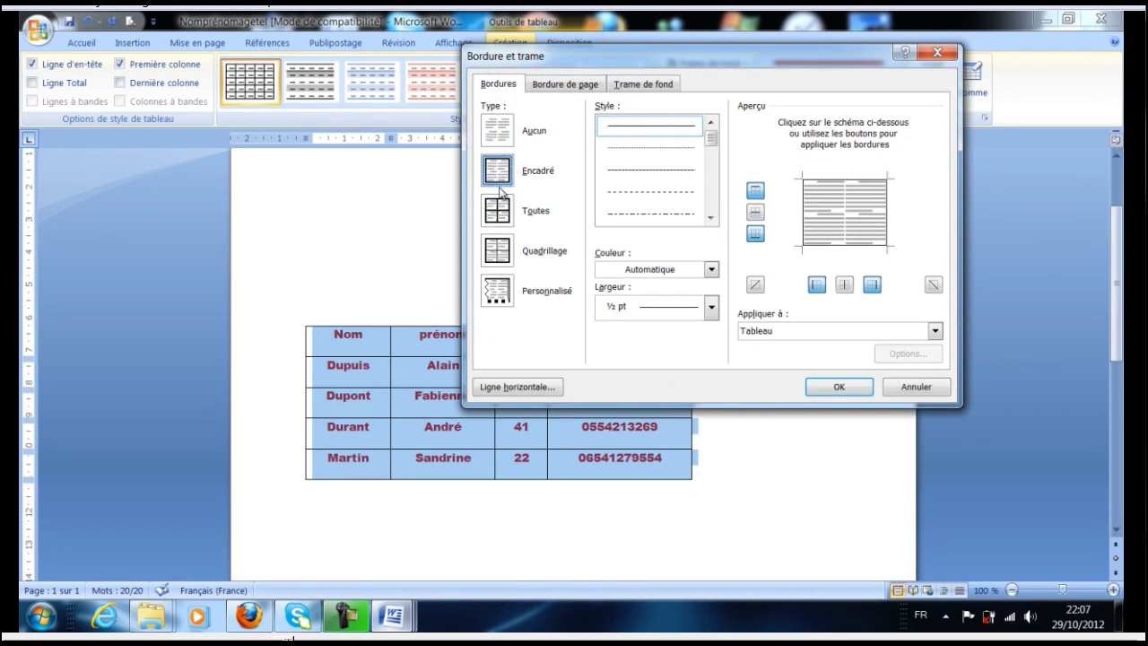
click(498, 253)
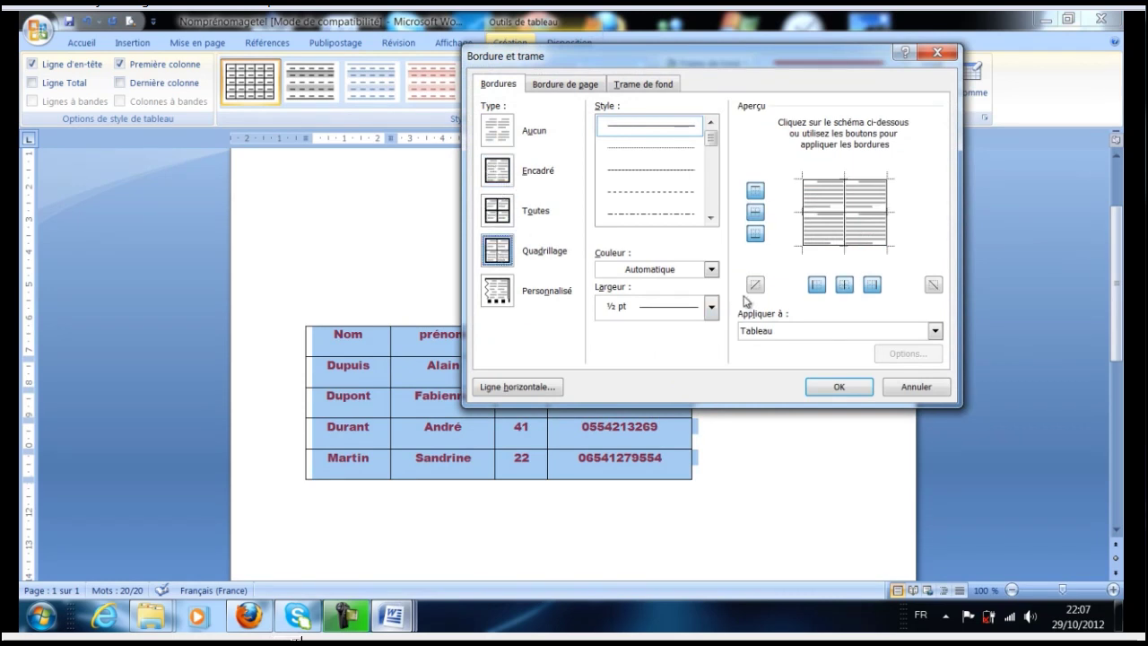
click(712, 272)
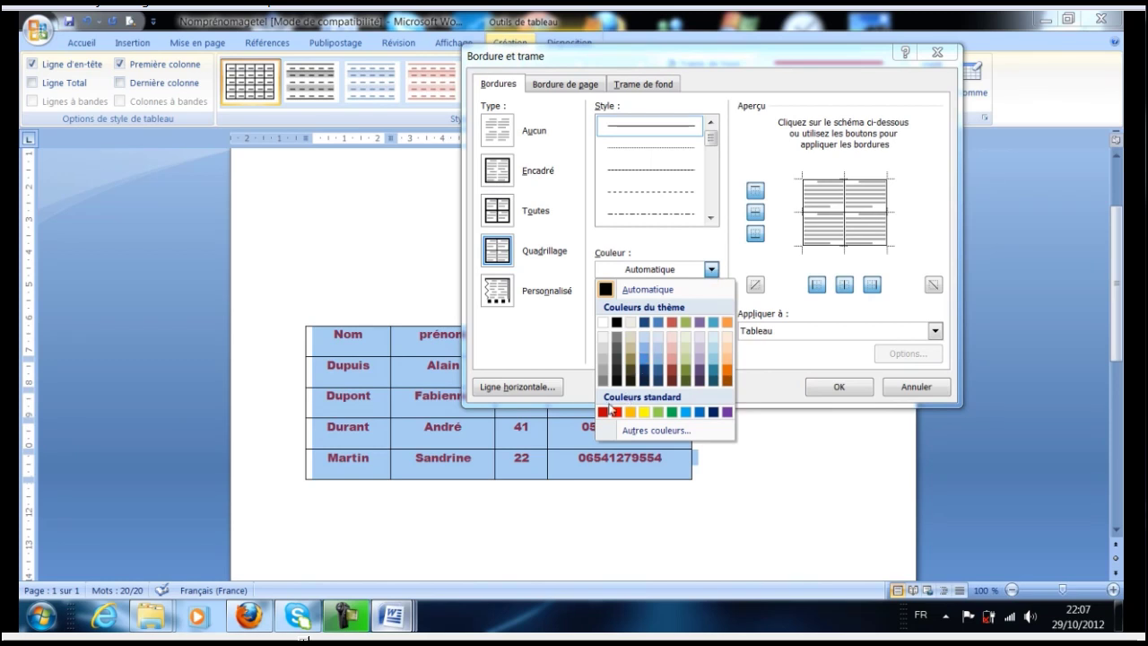
click(714, 413)
click(710, 310)
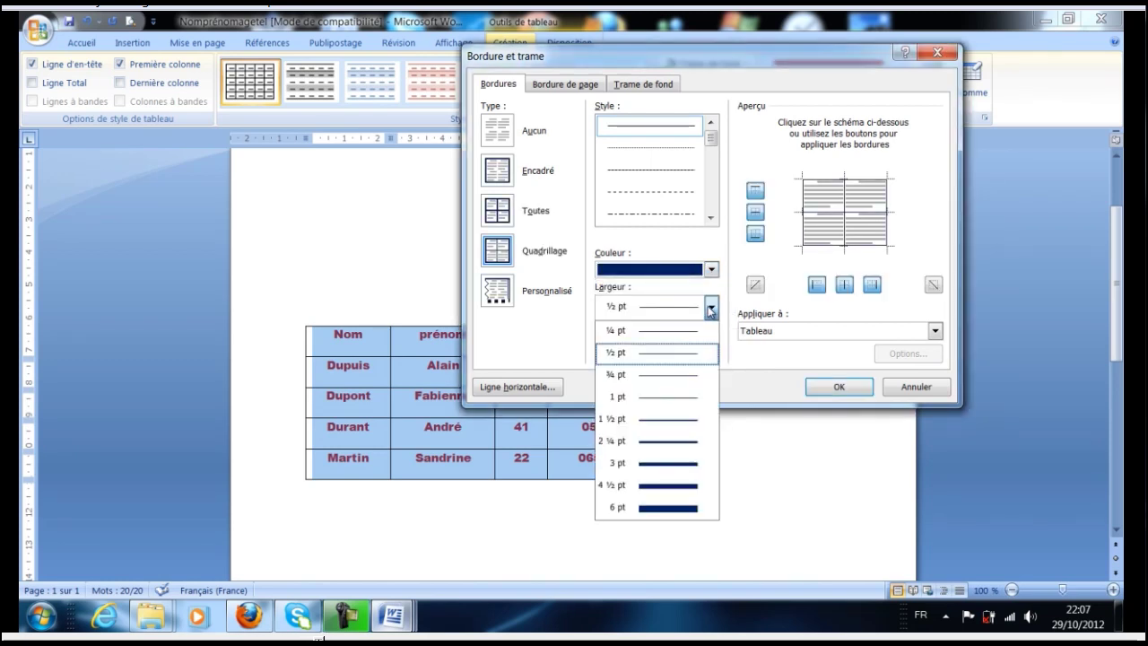
click(659, 443)
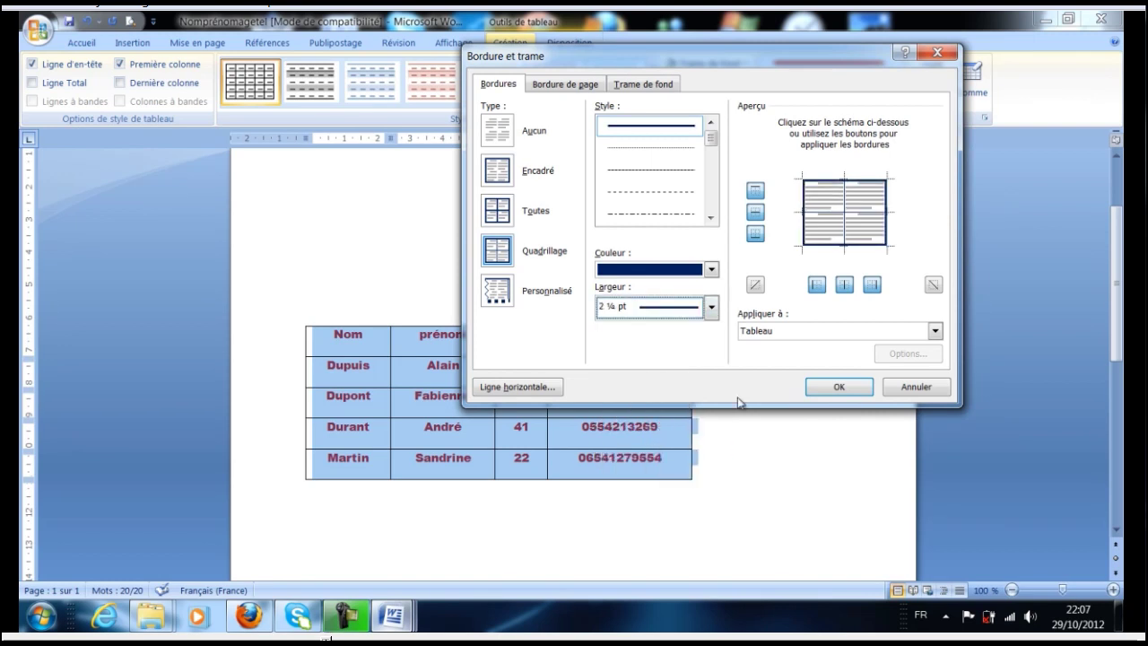
click(840, 387)
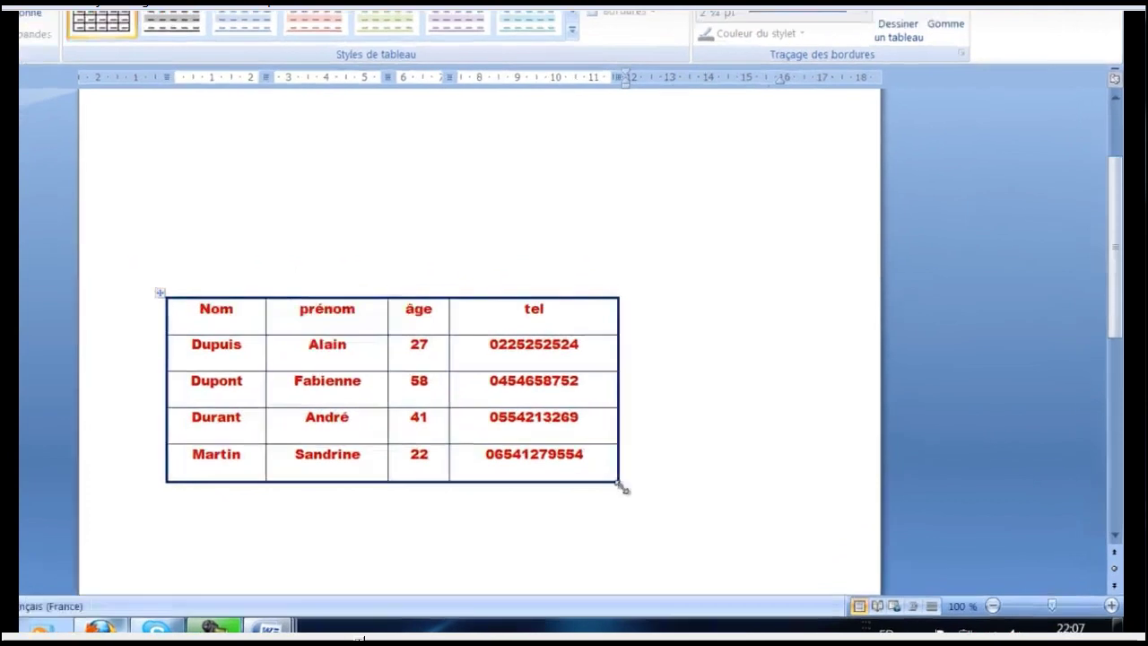
- Try widening the whole table to about 15 cm, and undo the resize
drag(623, 487, 712, 525)
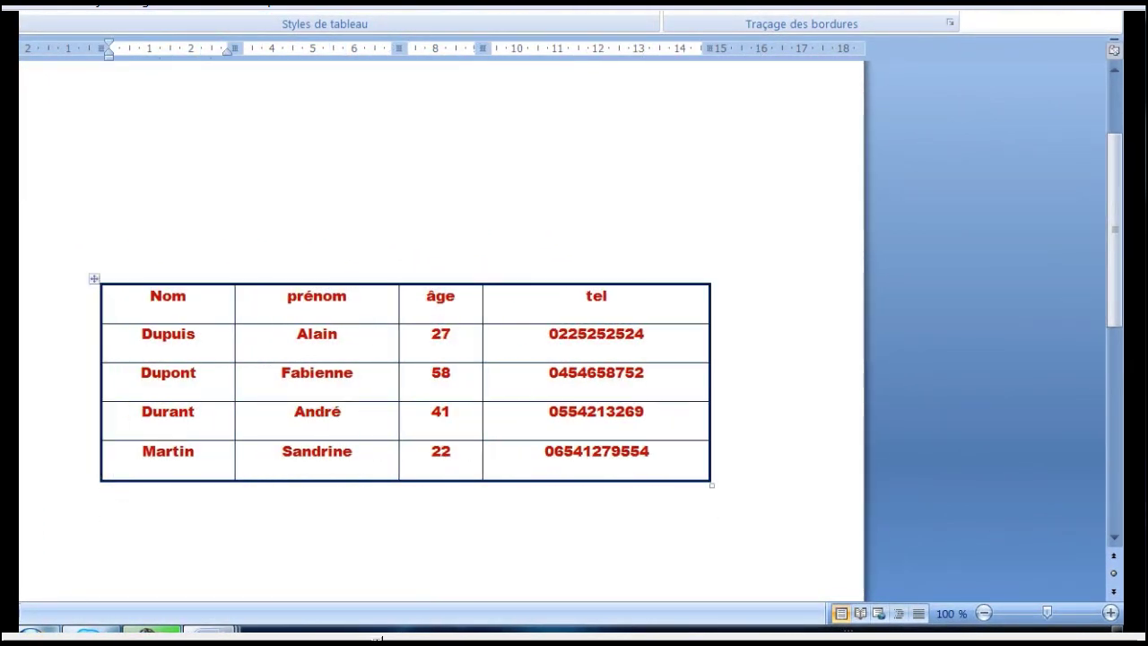
key(ctrl+z)
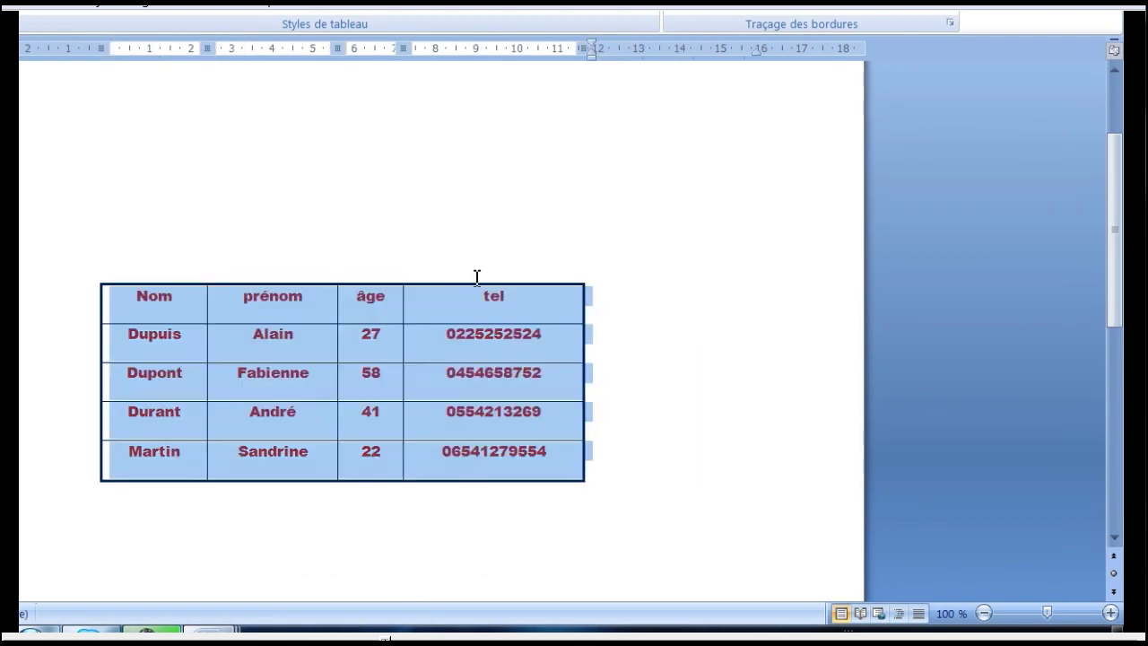
click(589, 253)
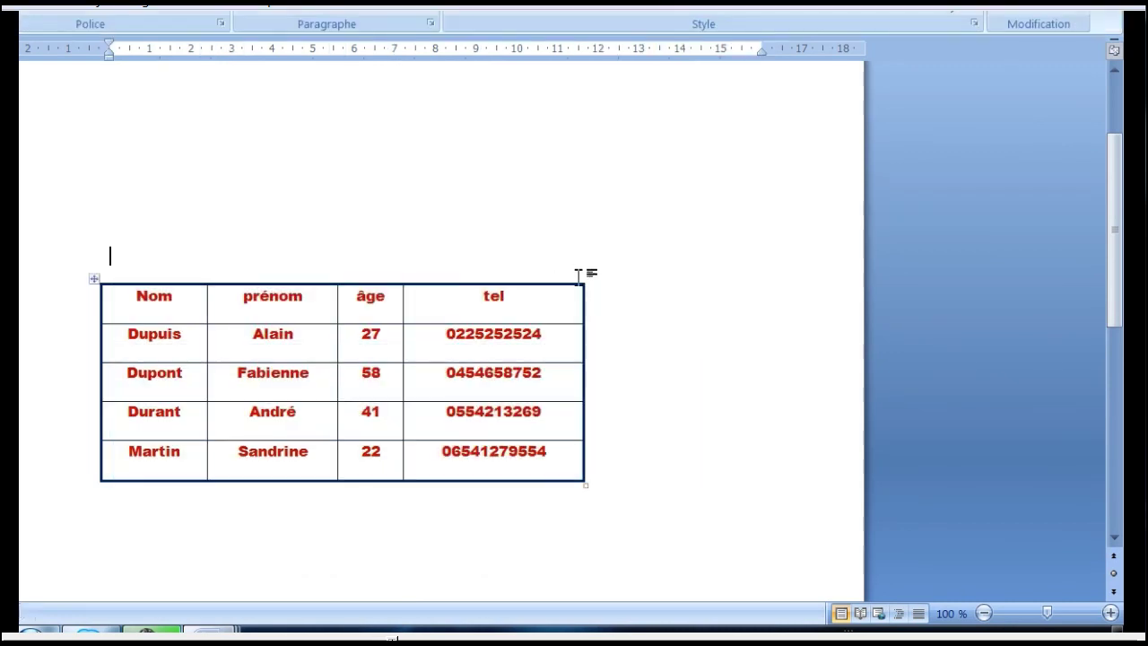
- Insert a new column to the right of the tel column
click(584, 281)
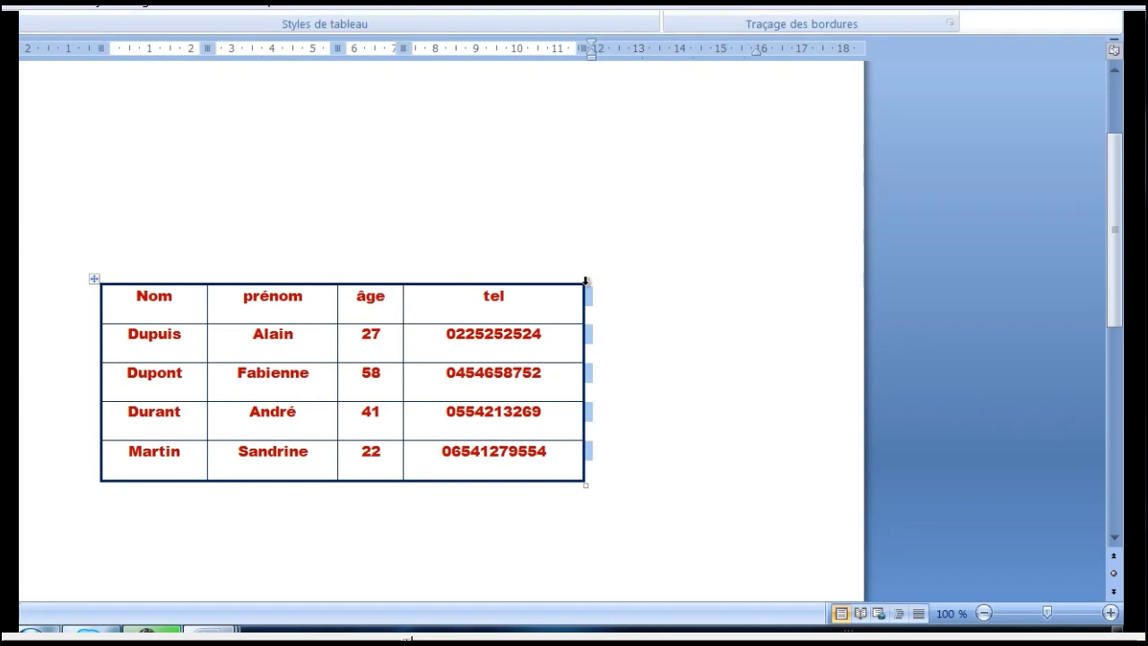
right_click(586, 282)
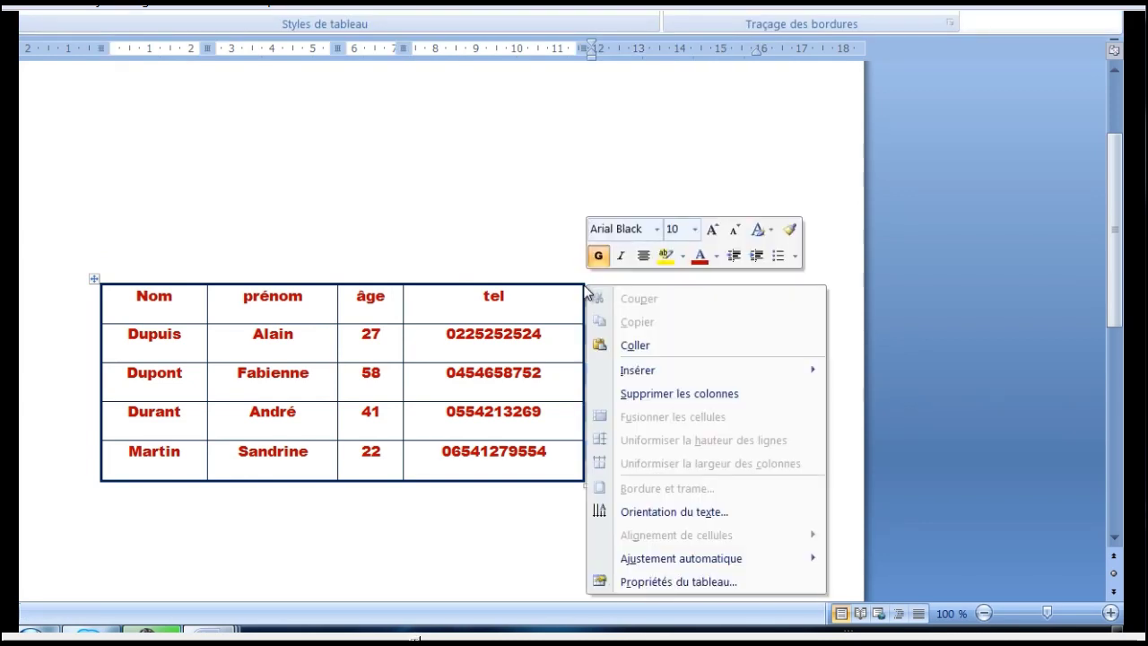
mouse_move(643, 371)
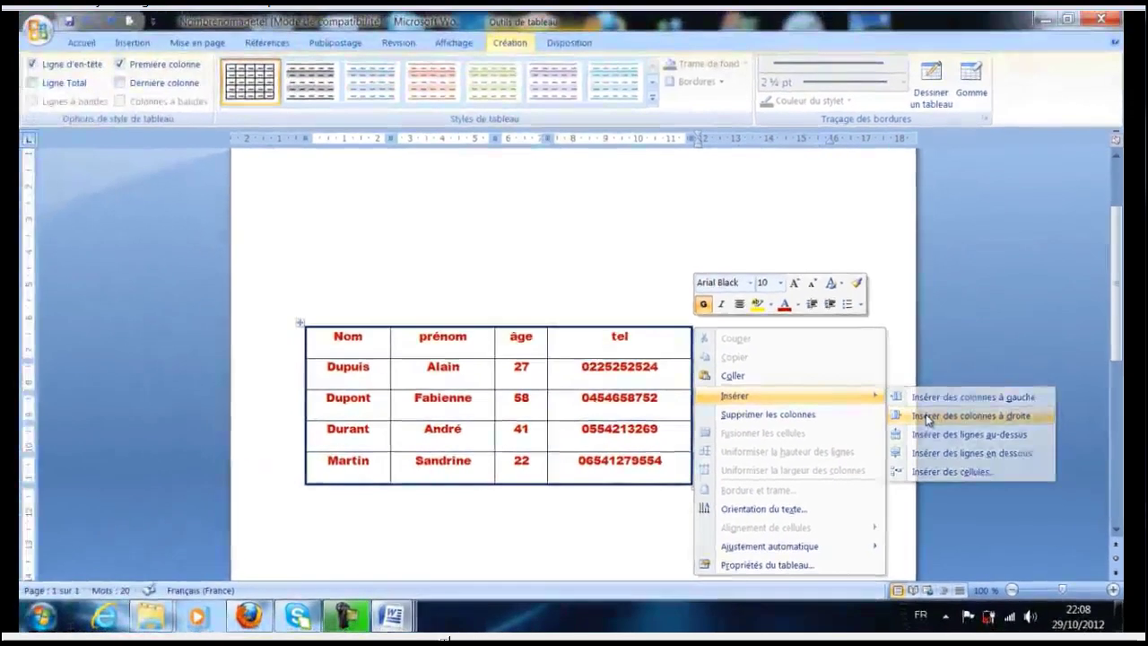
click(912, 411)
click(765, 548)
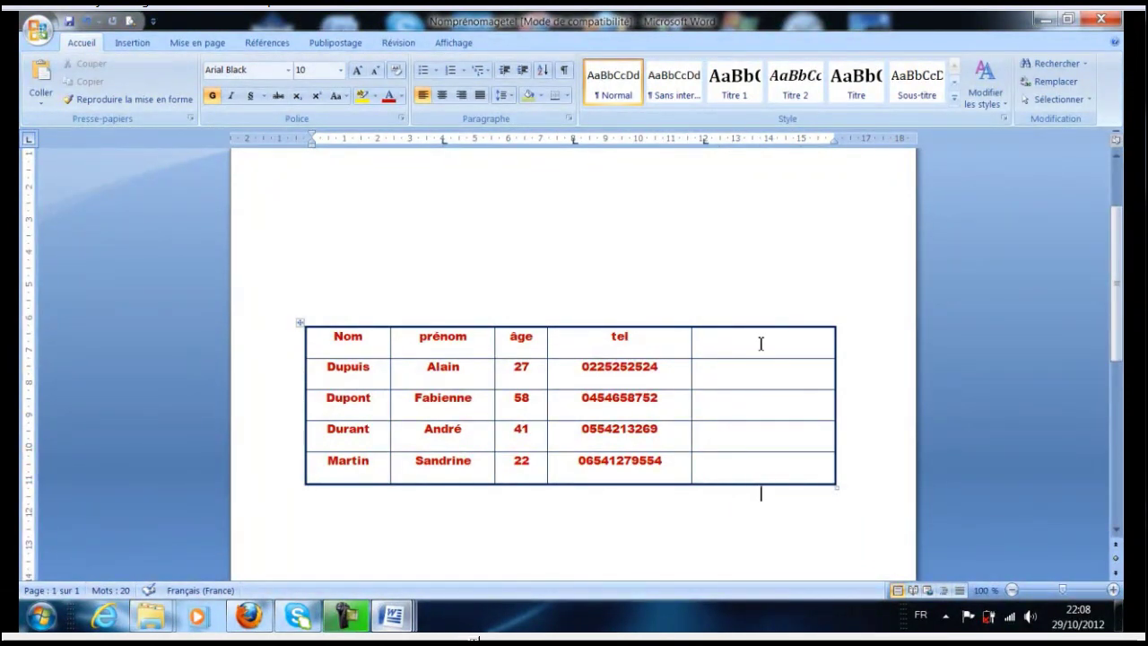
- Split the header-row cell of the new empty column into 2 columns and 1 row
right_click(709, 345)
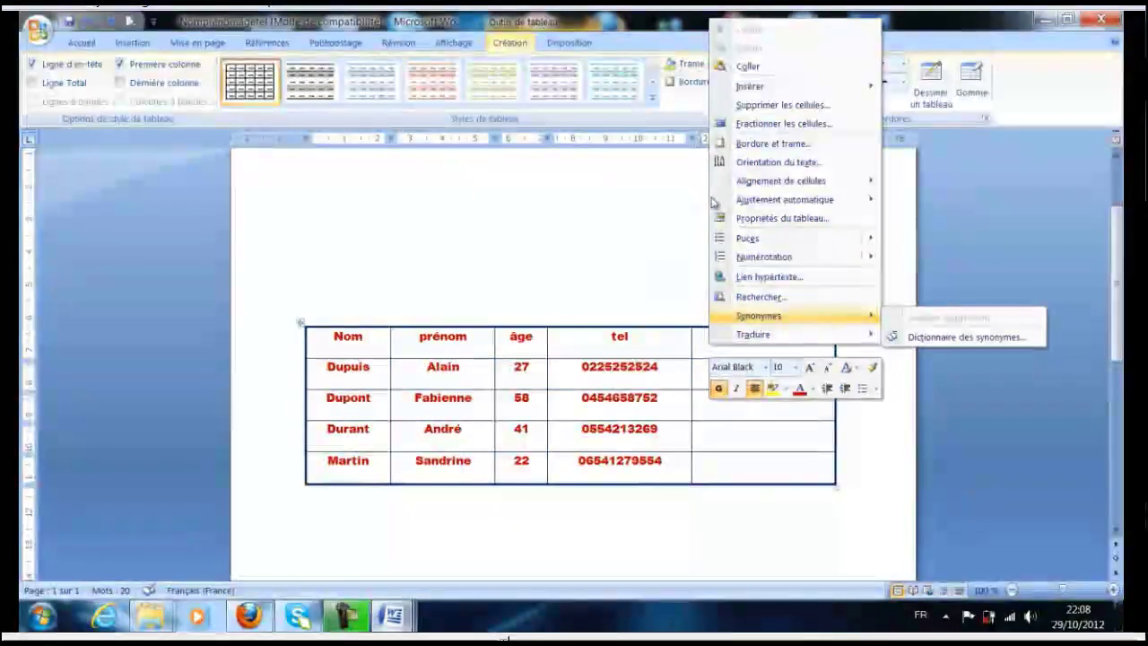
click(778, 125)
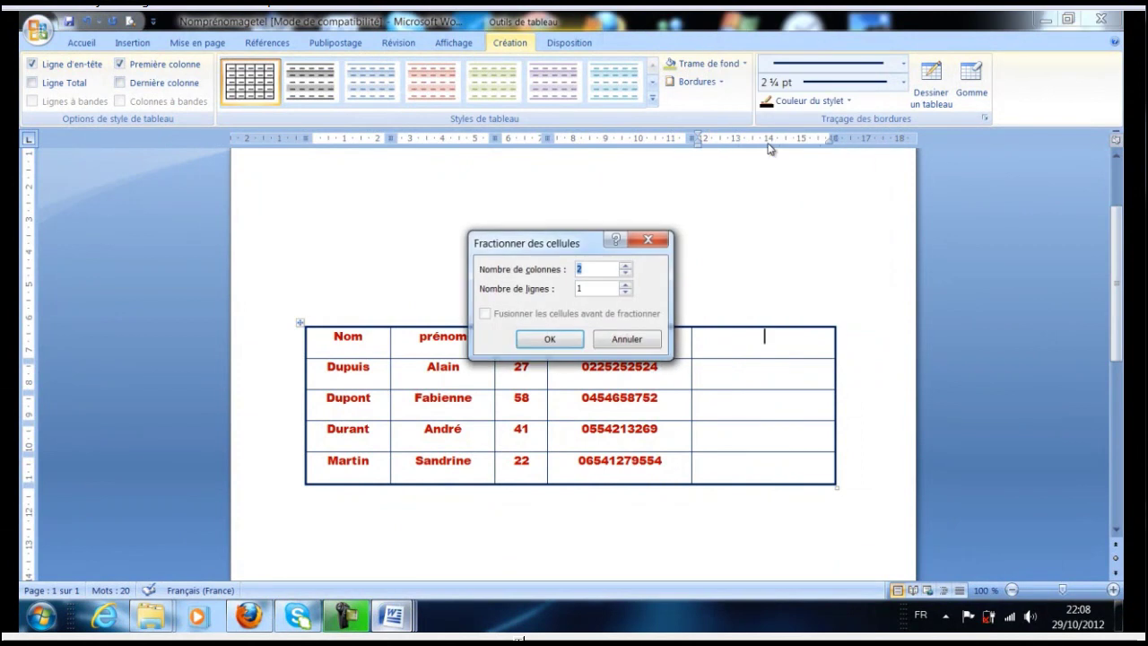
click(626, 276)
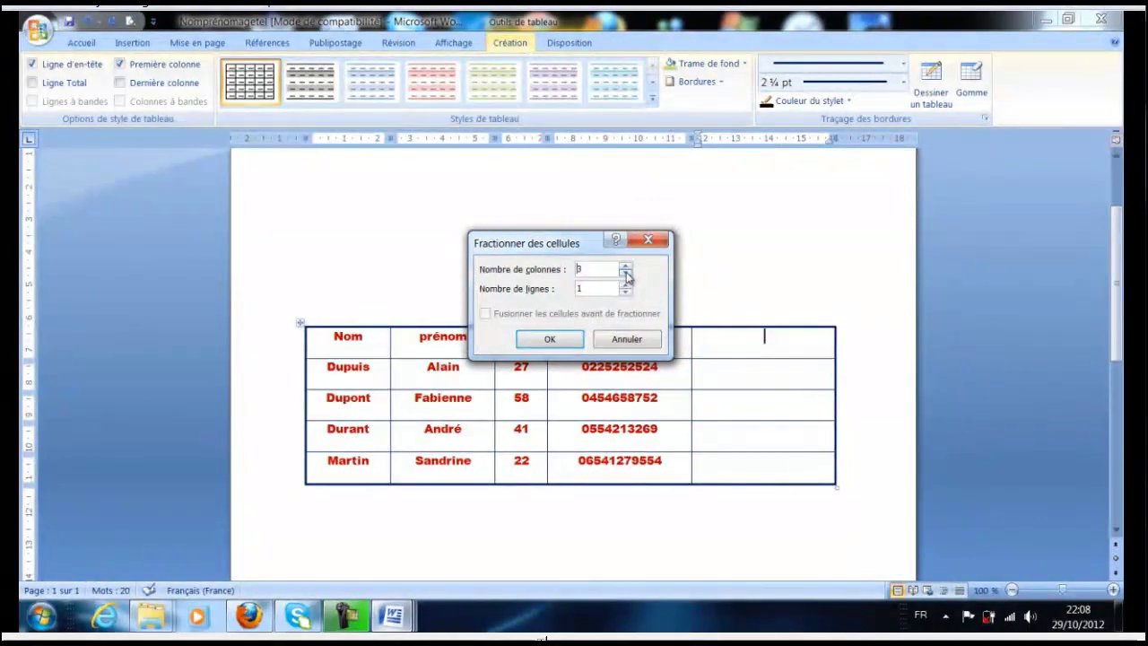
click(551, 340)
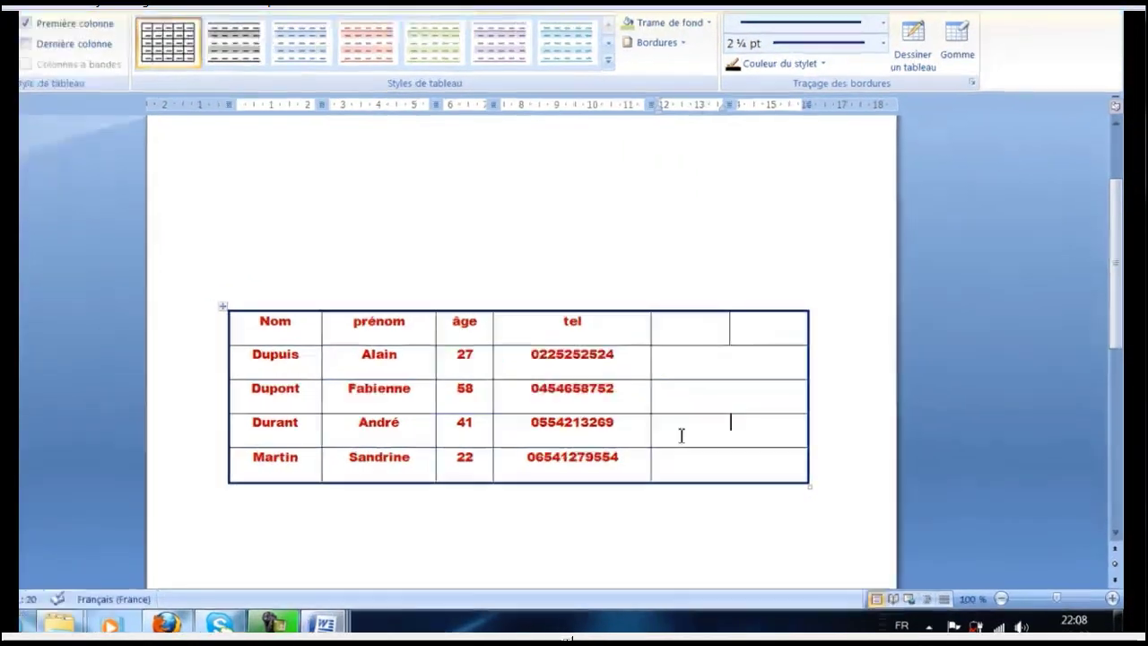
- Merge the bottom two empty cells of the last column into one cell
drag(718, 440, 794, 469)
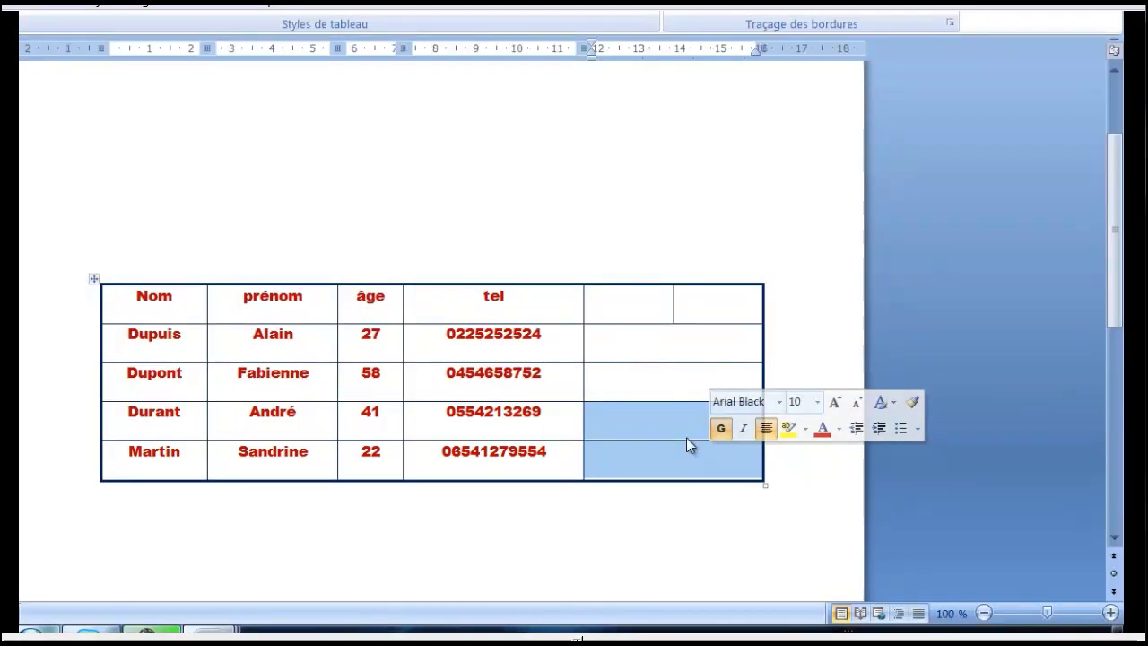
right_click(641, 440)
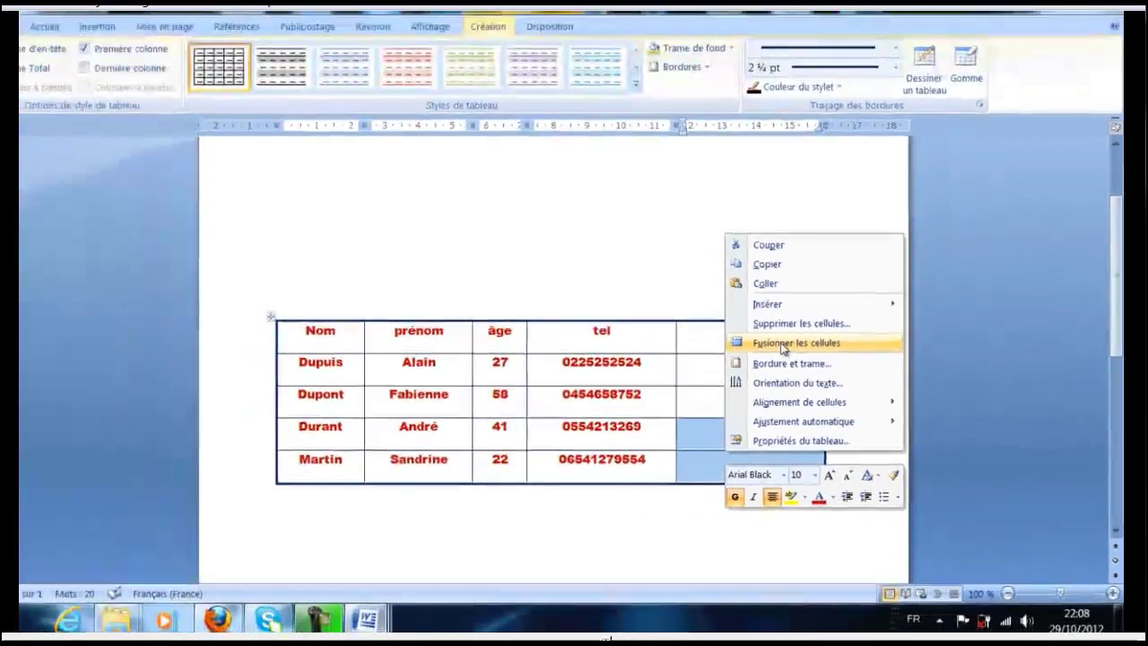
click(710, 310)
click(868, 457)
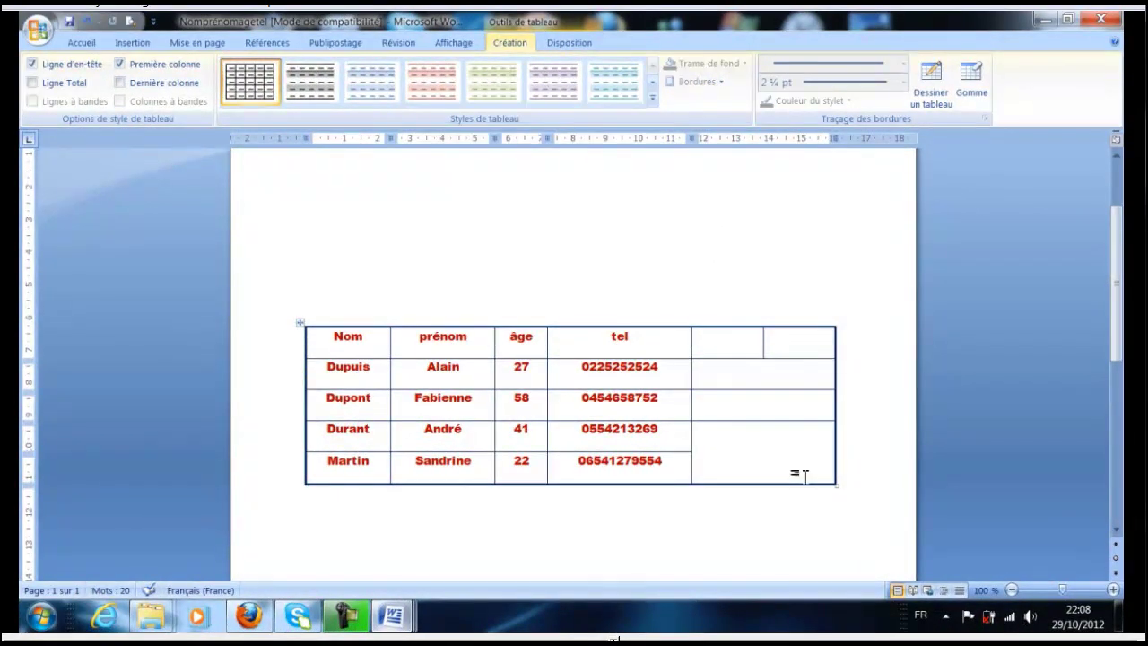
- Delete the whole empty column group to the right of the tel column
drag(704, 342, 800, 473)
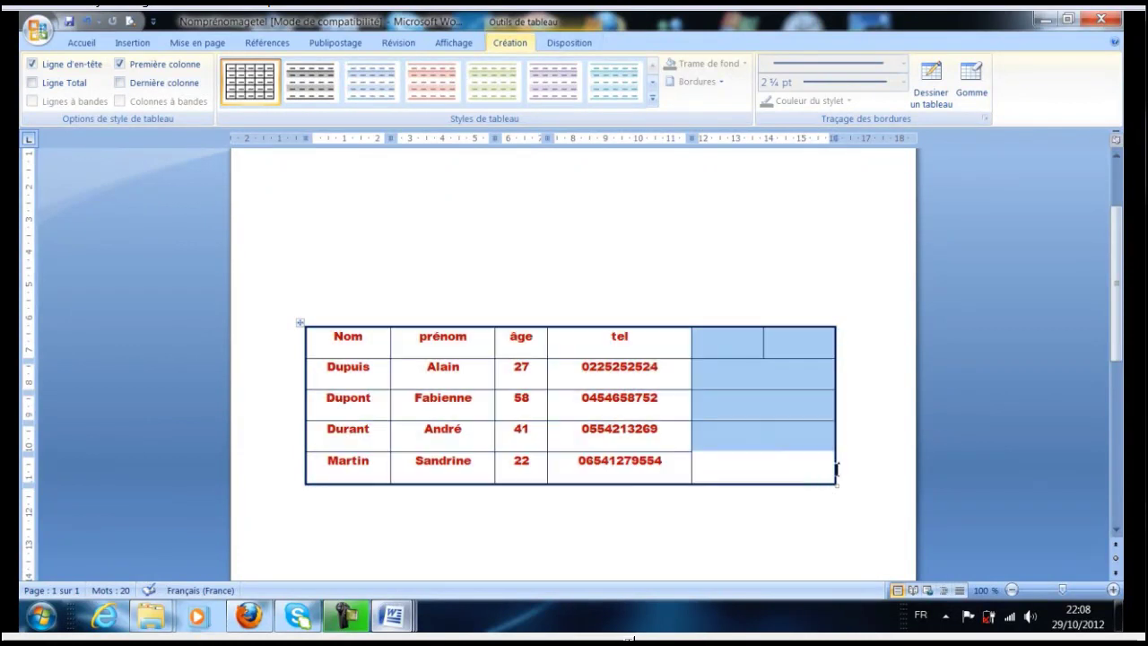
right_click(831, 467)
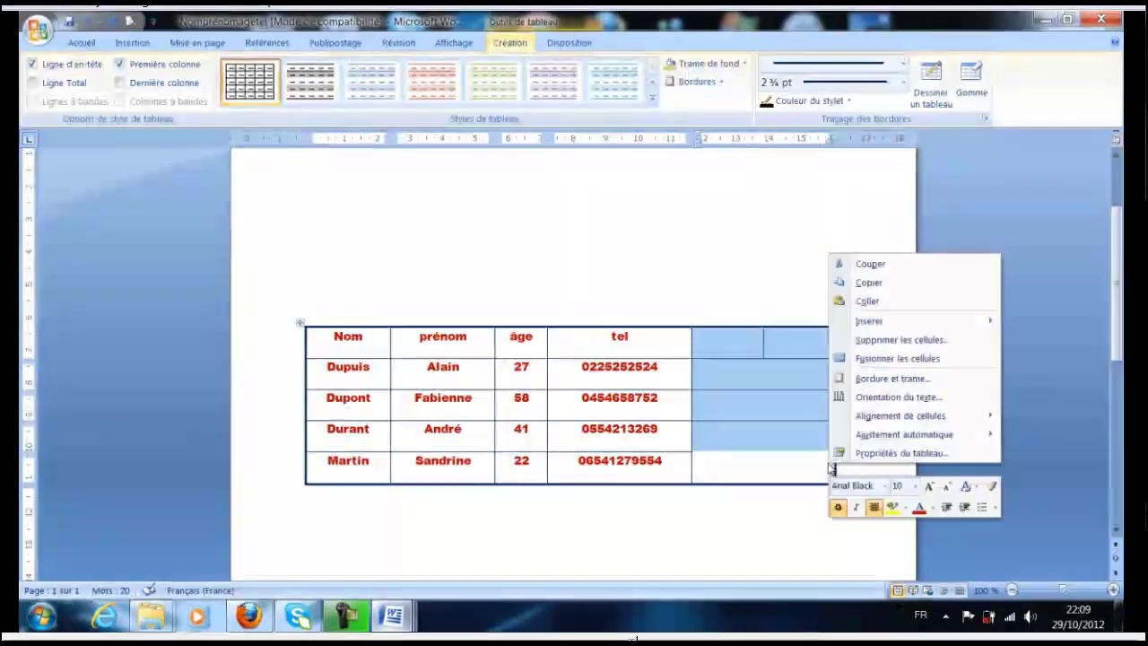
click(878, 341)
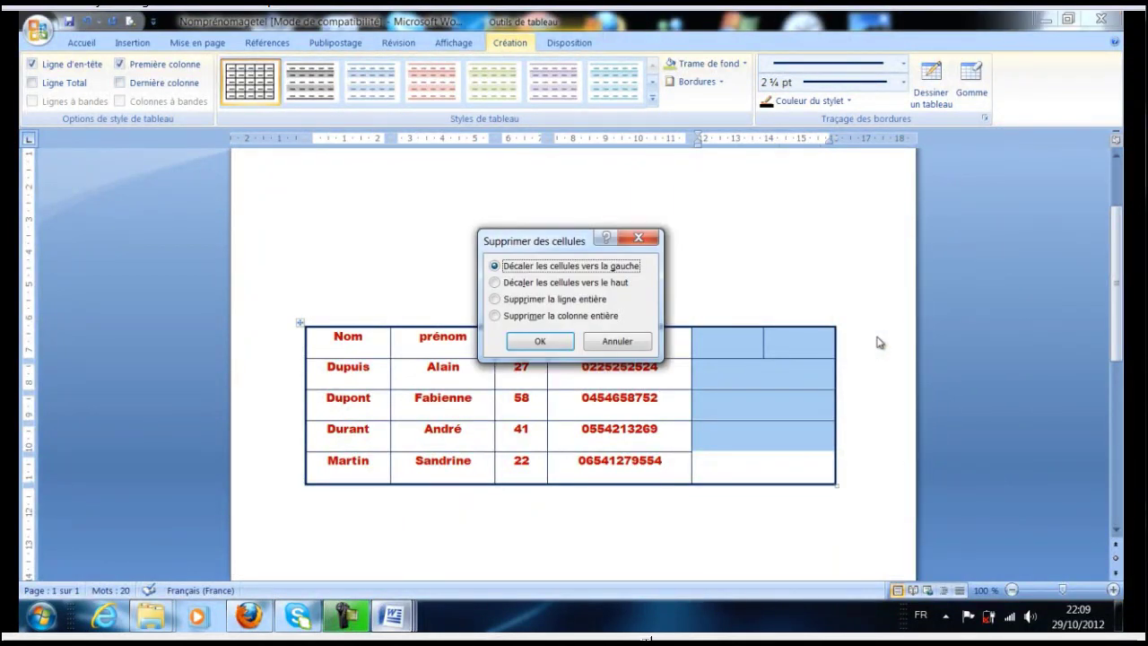
click(495, 317)
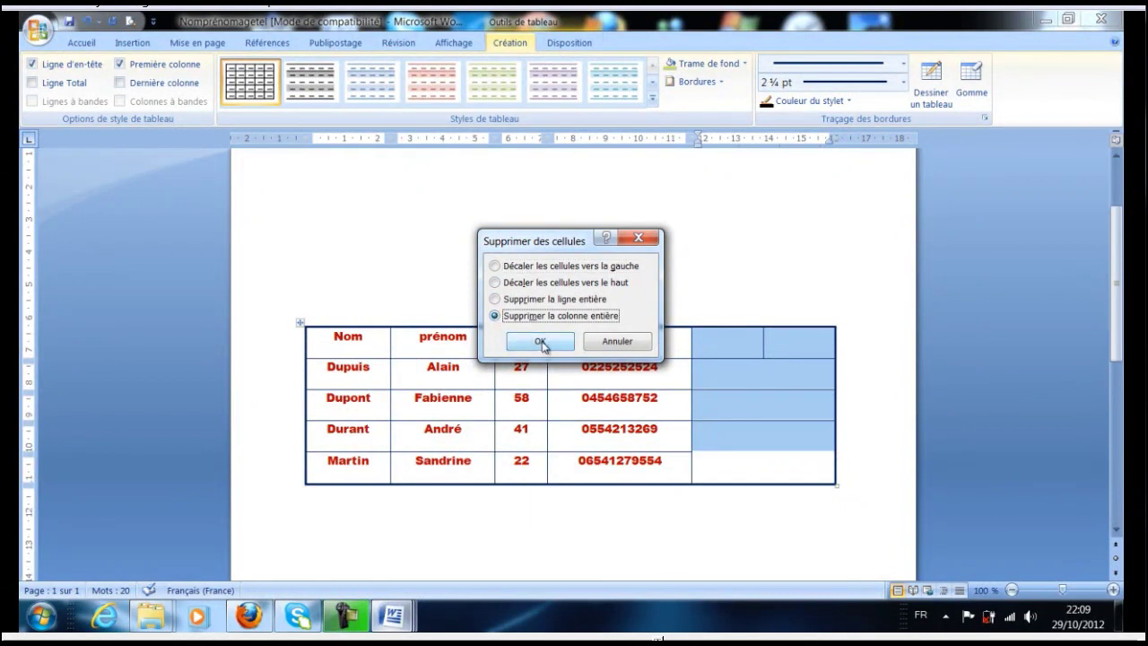
click(539, 342)
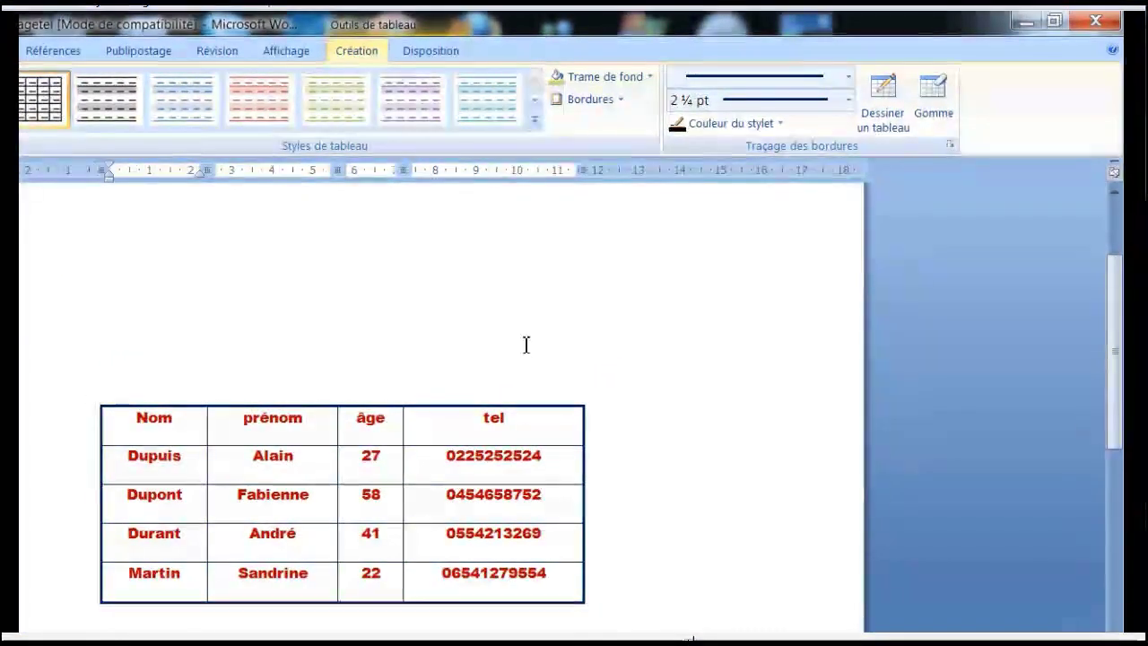
- Try top-left text alignment on the Nom cell and on the whole table
click(426, 53)
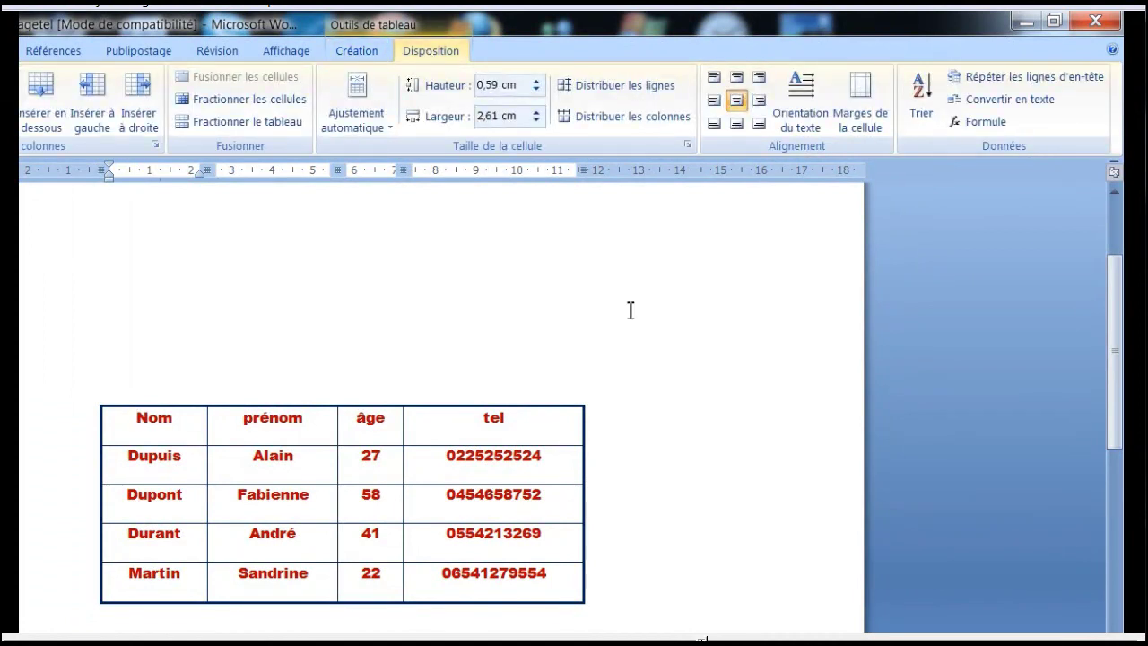
click(714, 78)
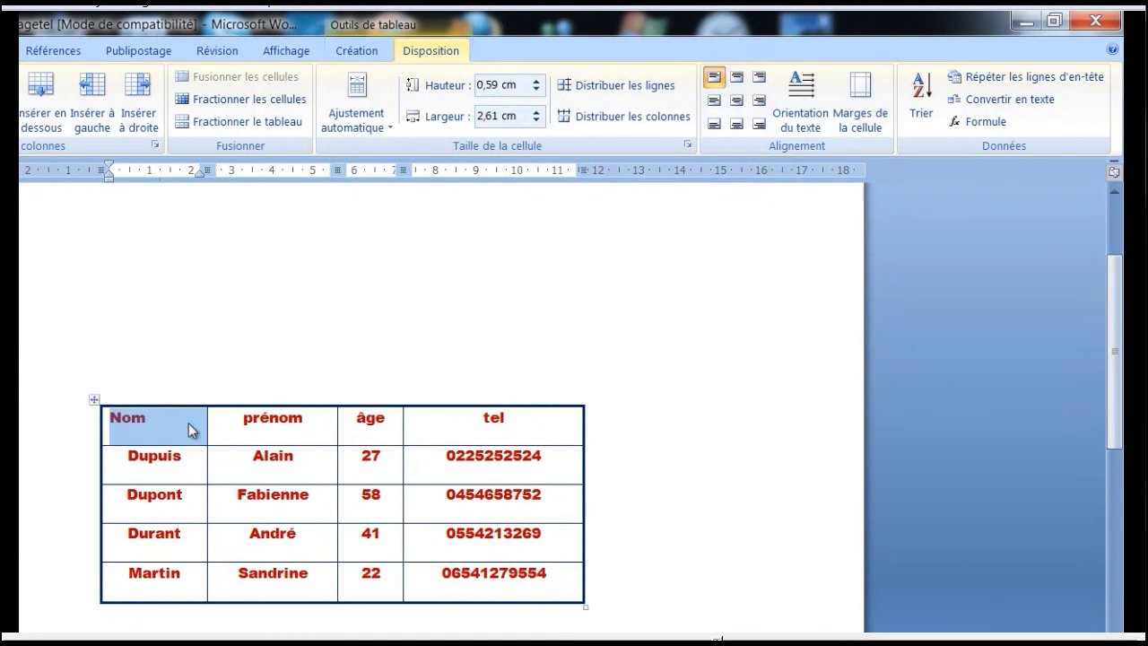
click(94, 399)
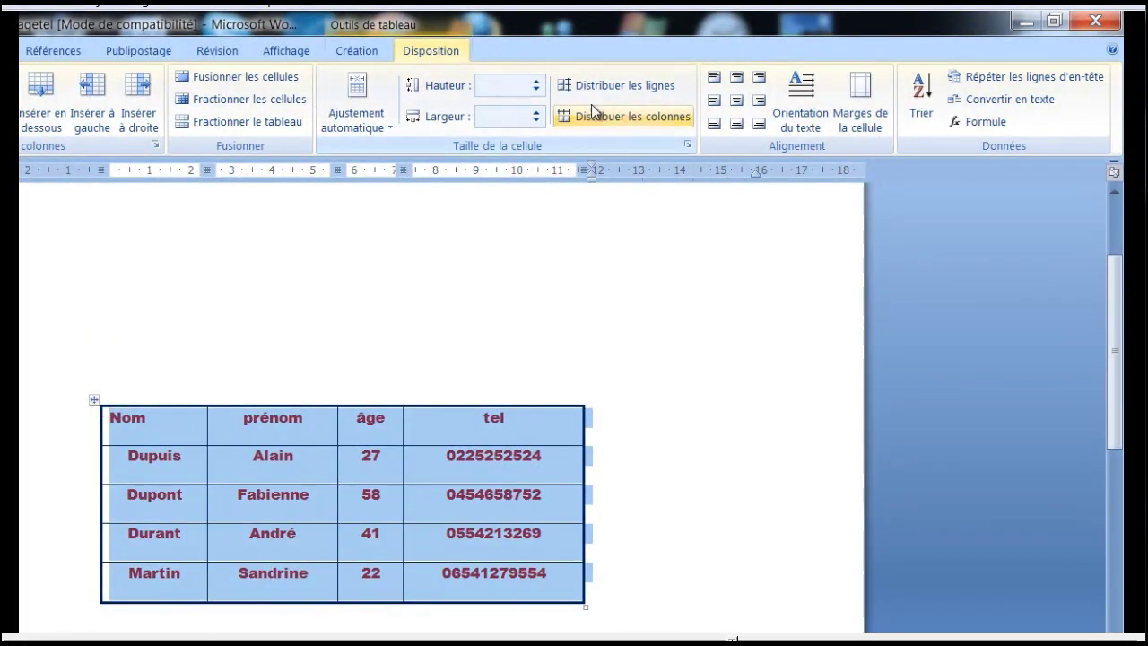
click(713, 80)
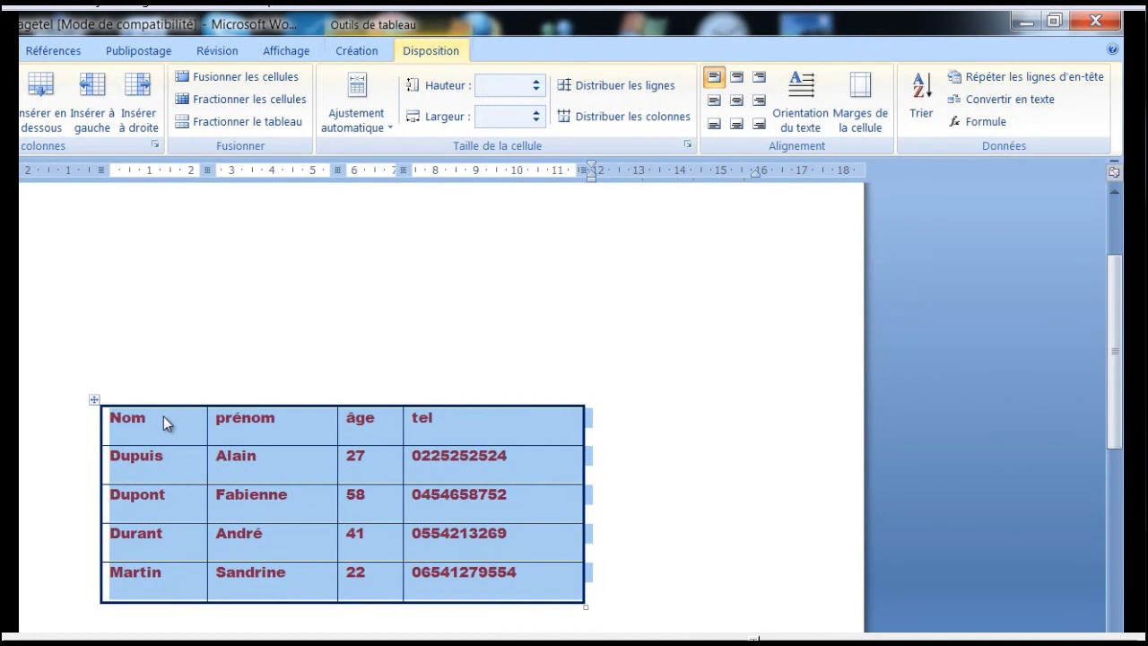
- Try middle-right, top-right and top-left alignment on all table cells, and finish with the text centred horizontally and vertically
click(740, 103)
click(757, 103)
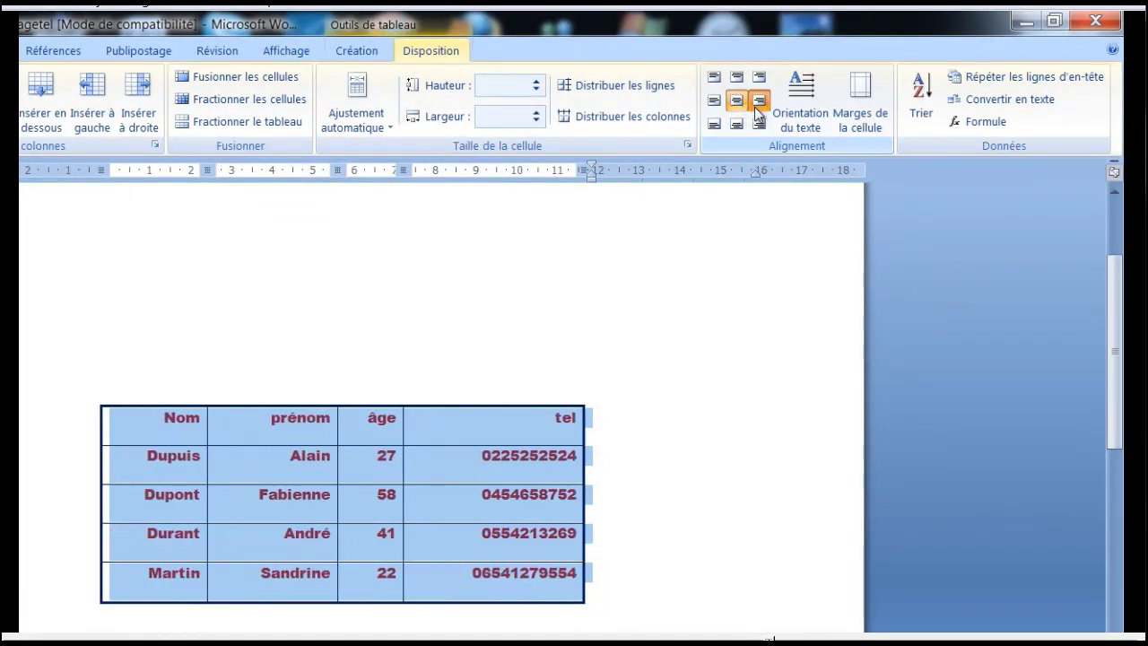
click(758, 77)
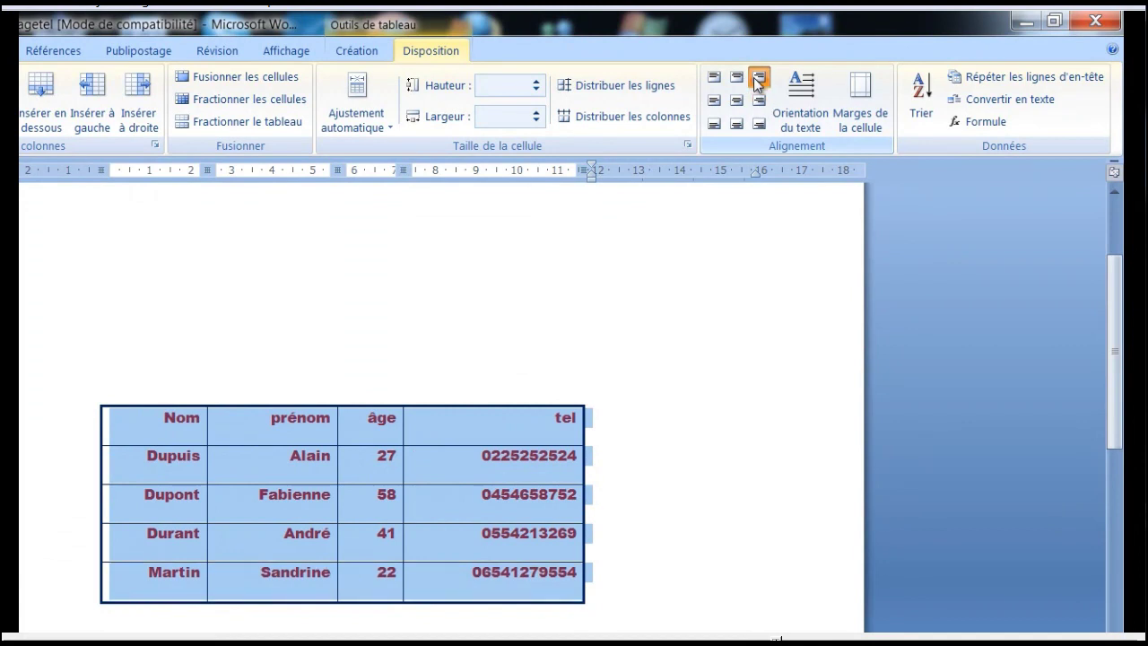
click(743, 103)
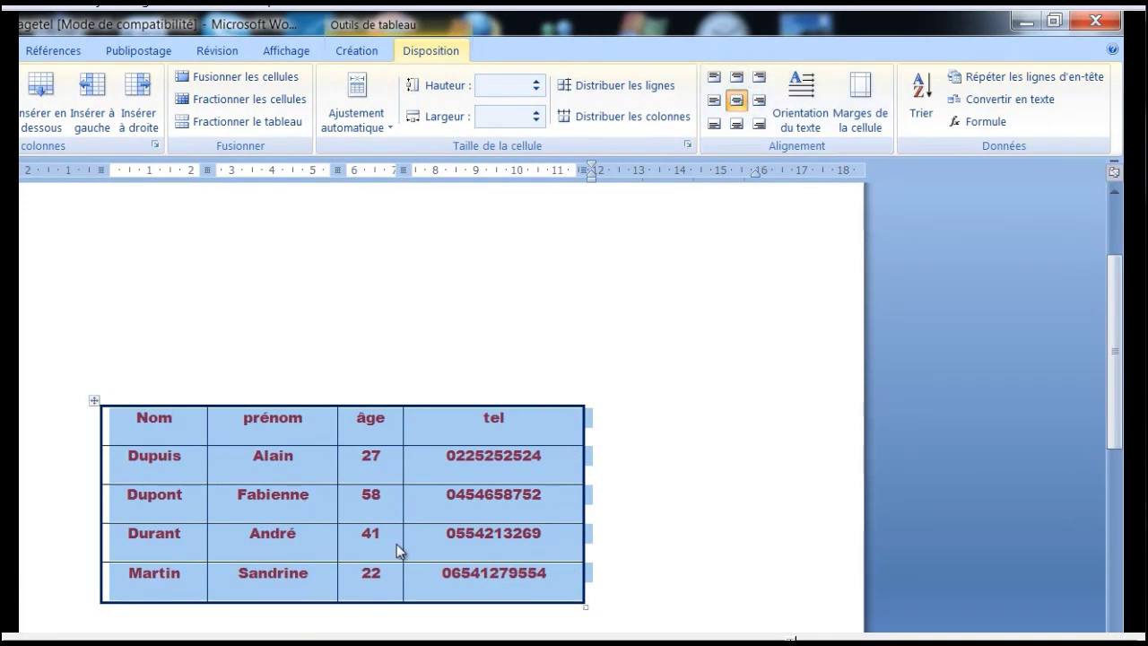
click(714, 77)
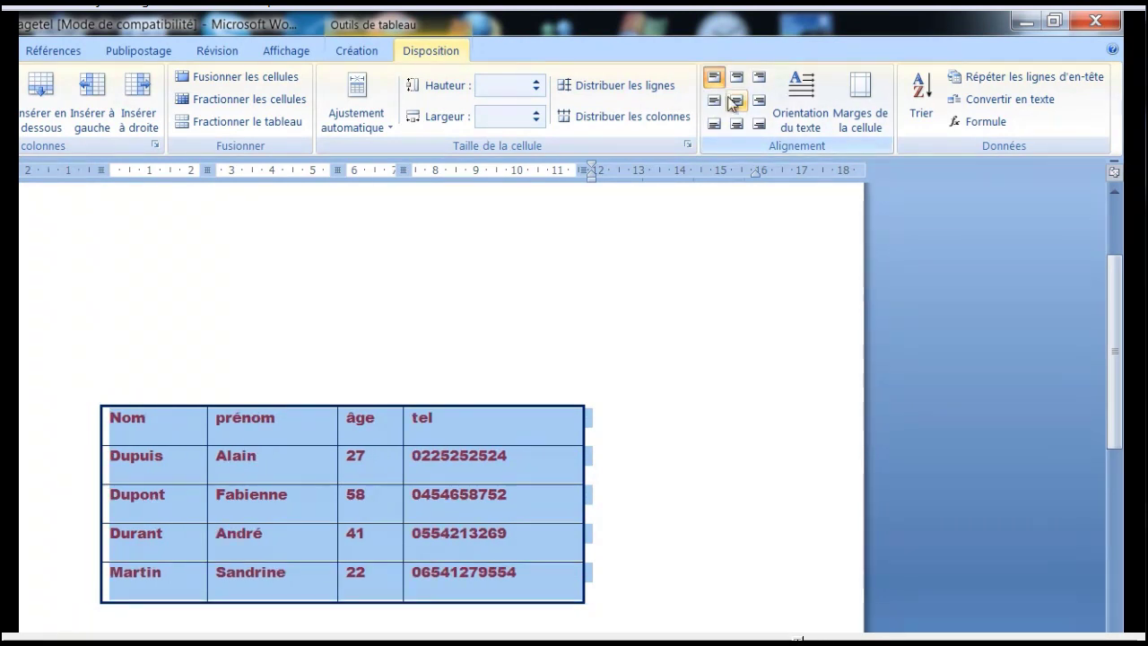
click(737, 103)
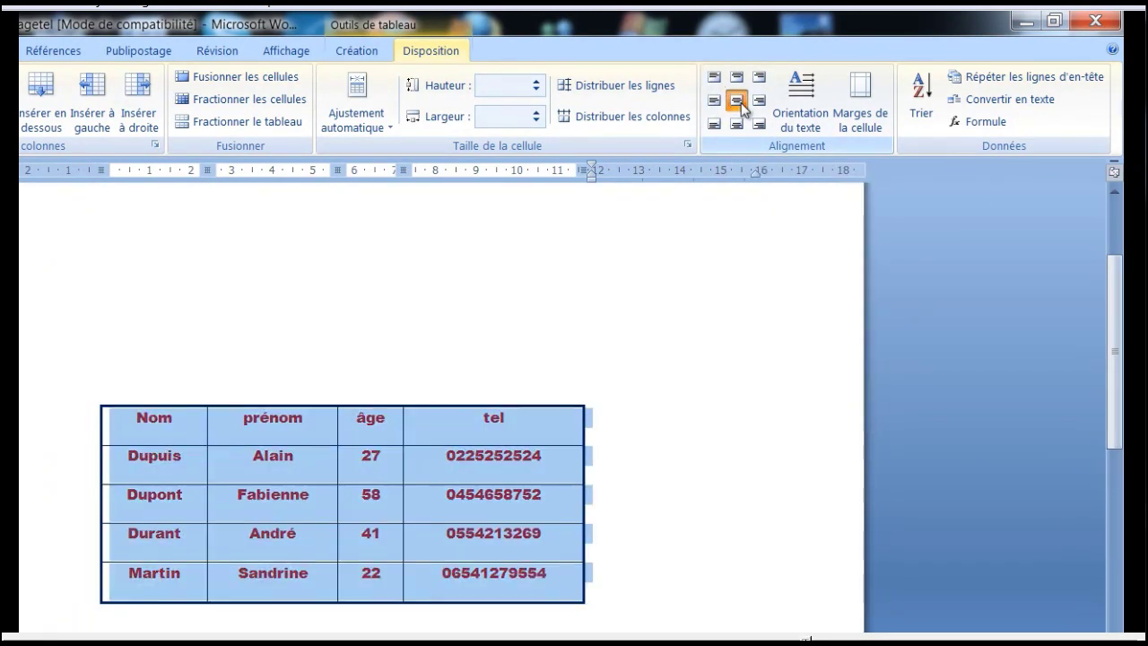
click(726, 303)
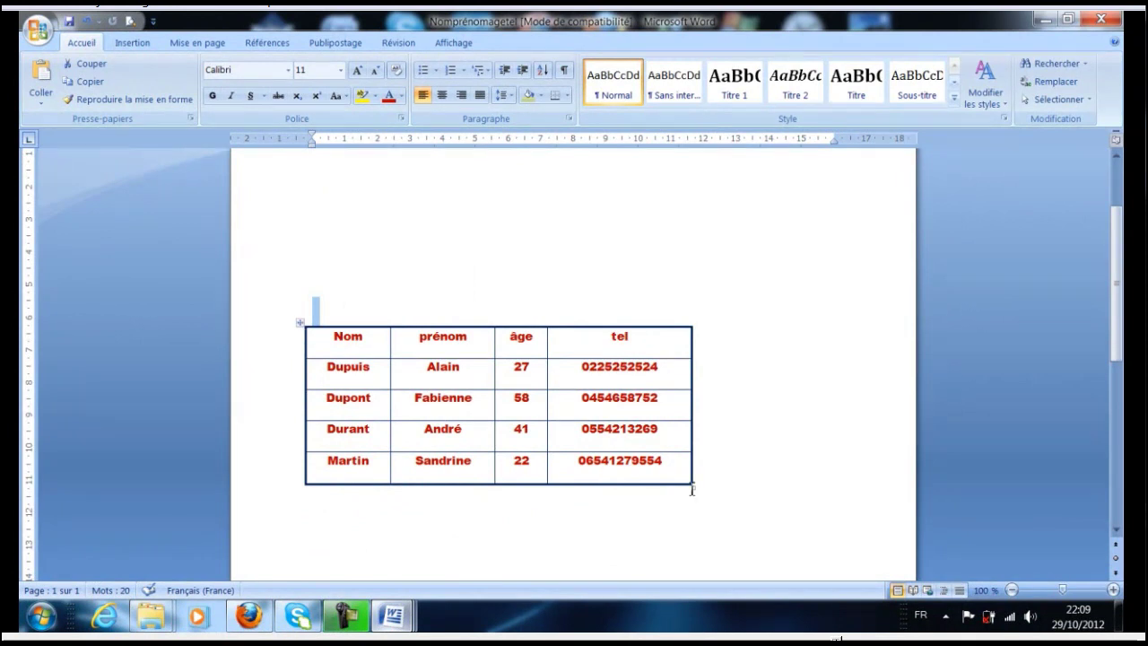
- Select the first column, select the header row, and widen the whole table to about 14 cm
click(305, 326)
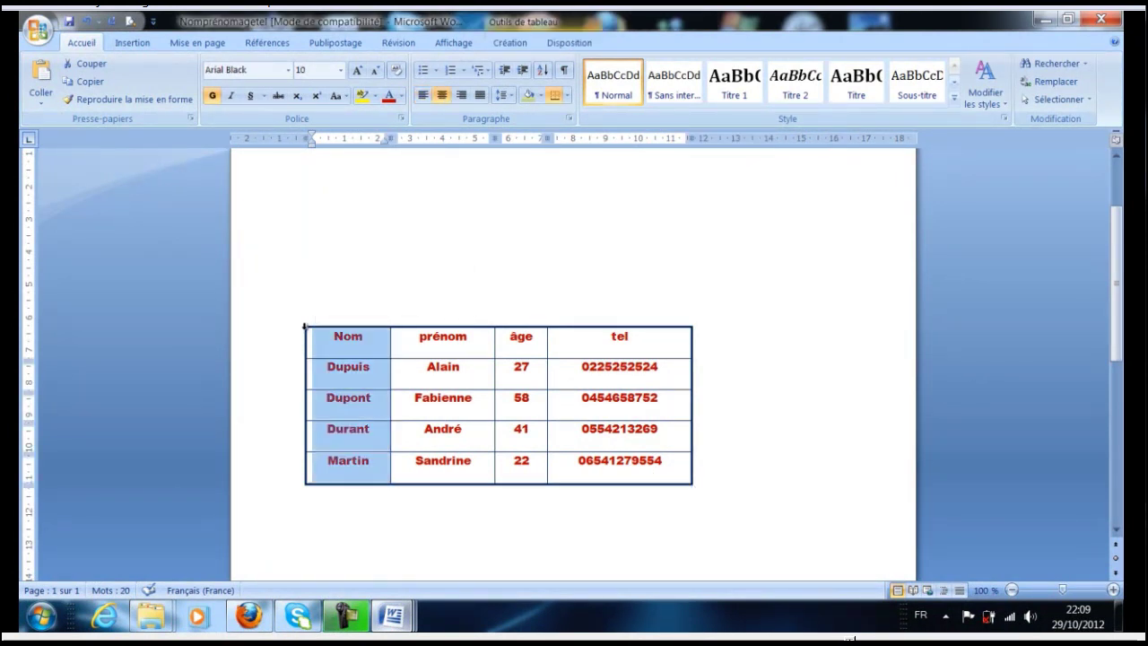
click(254, 344)
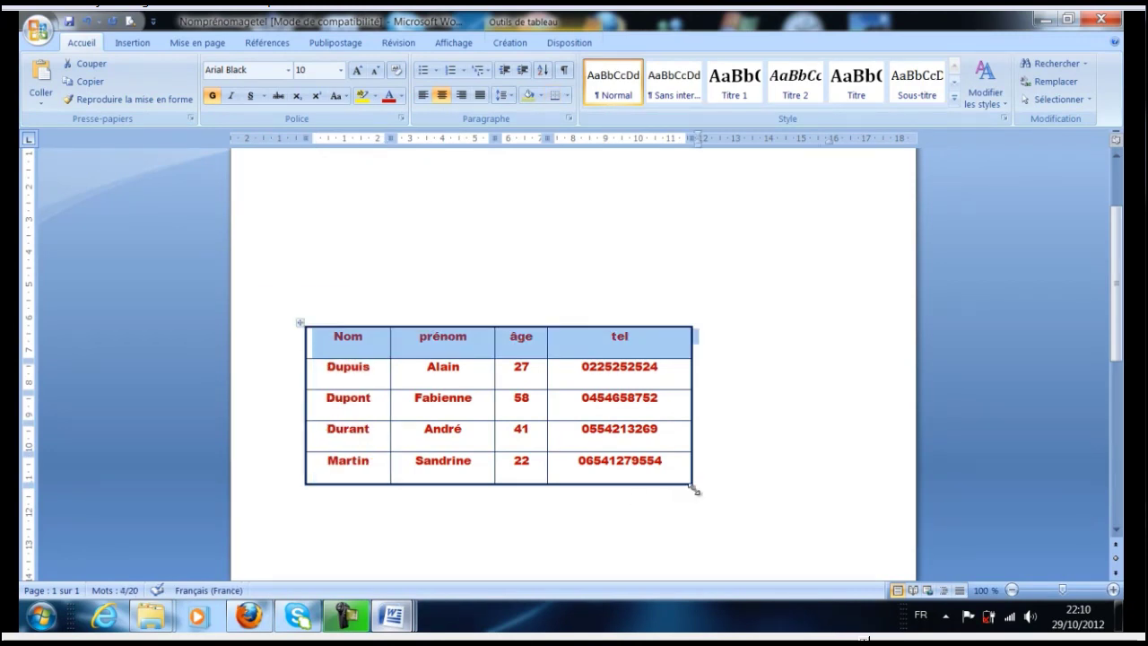
drag(695, 489, 777, 499)
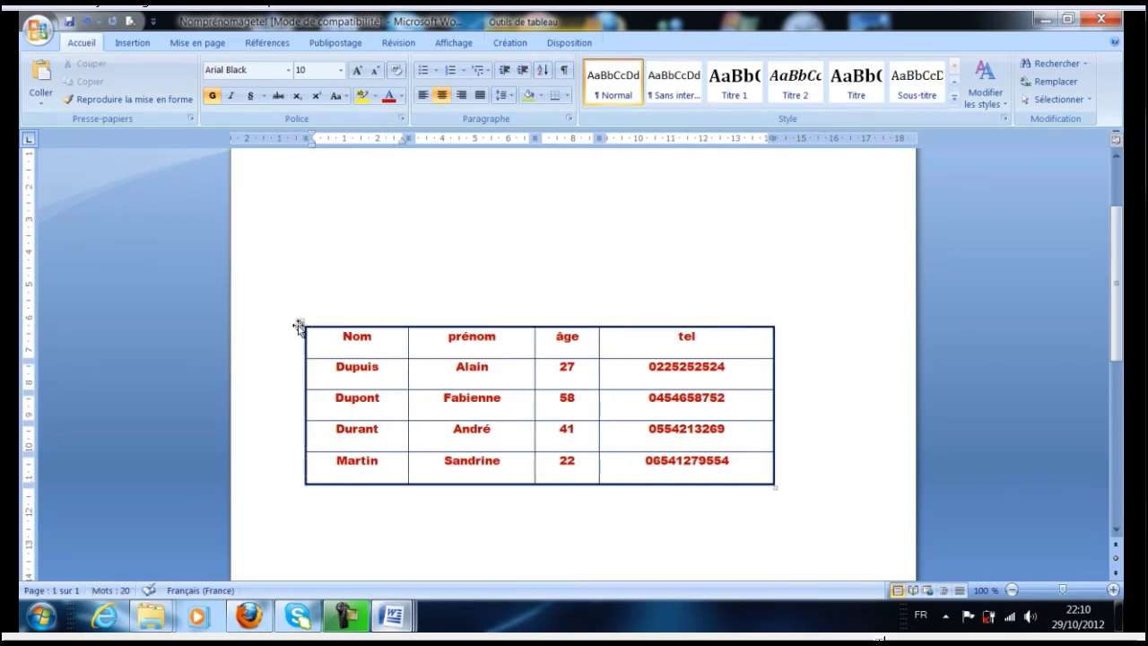
- Apply the table style with a solid turquoise-blue header row and thin blue row lines to the whole table
click(299, 323)
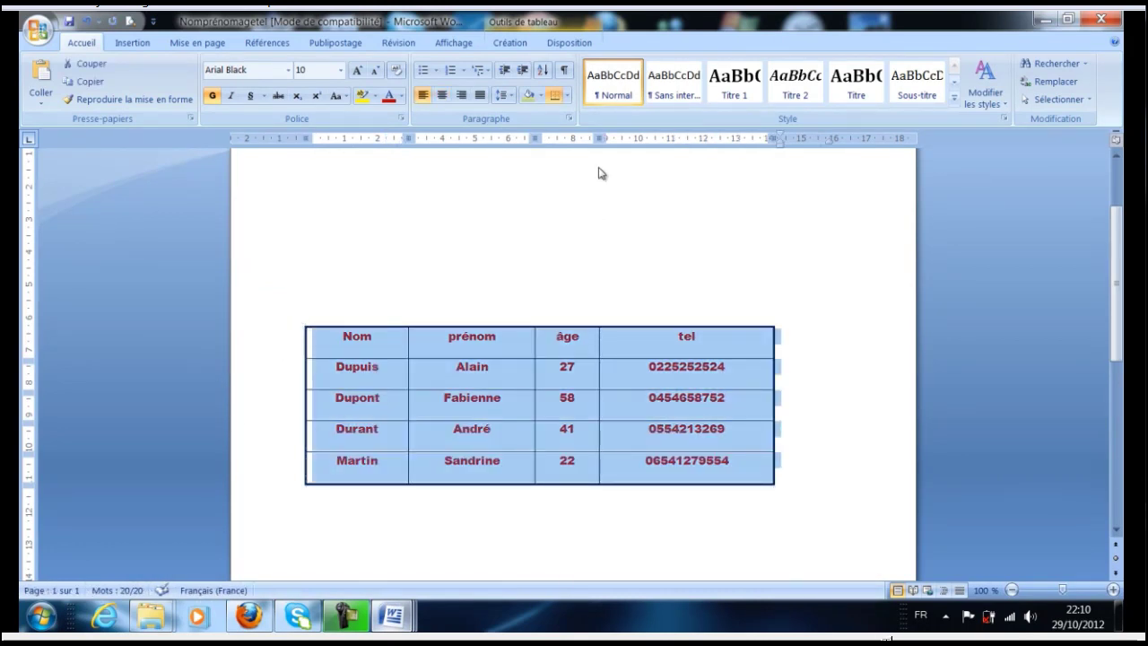
click(507, 43)
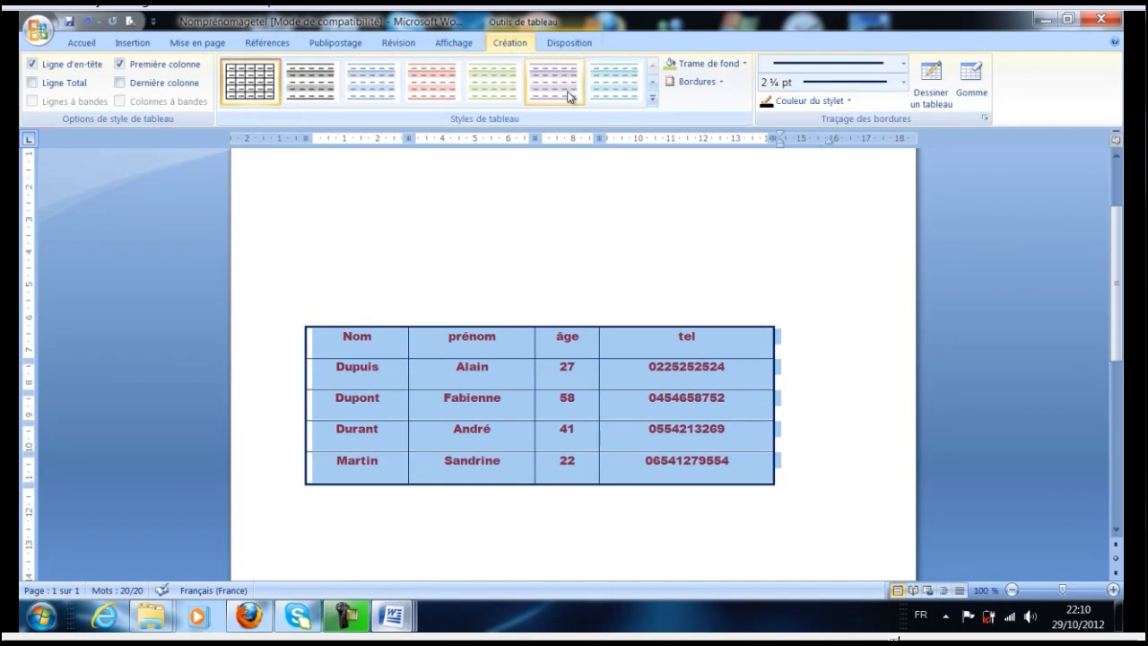
click(652, 81)
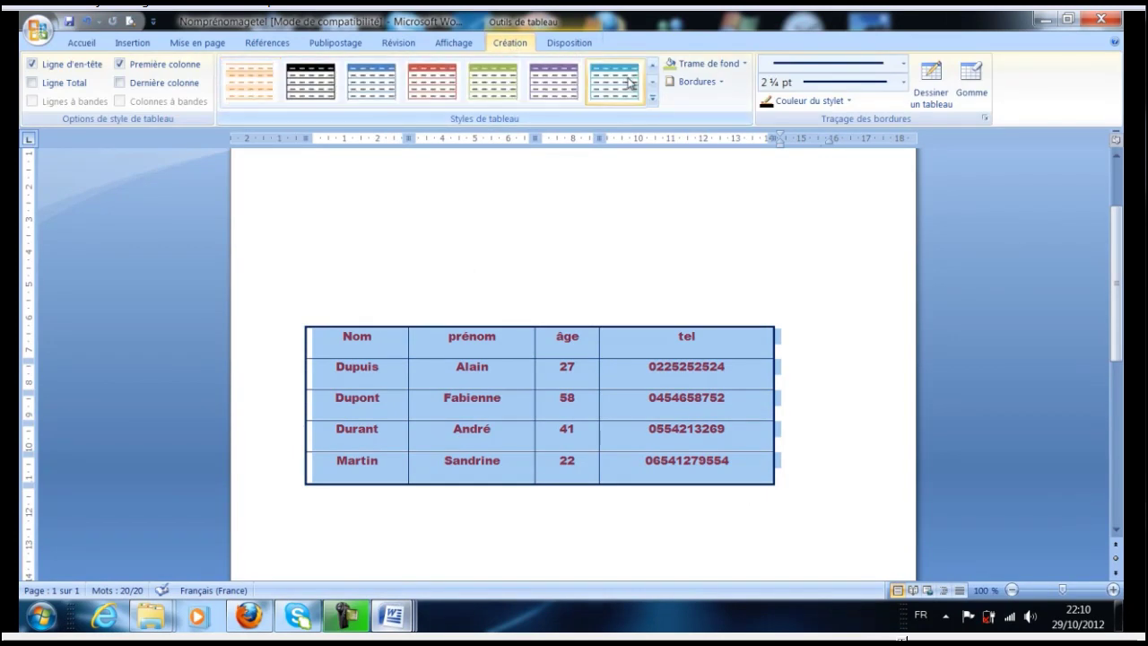
click(626, 83)
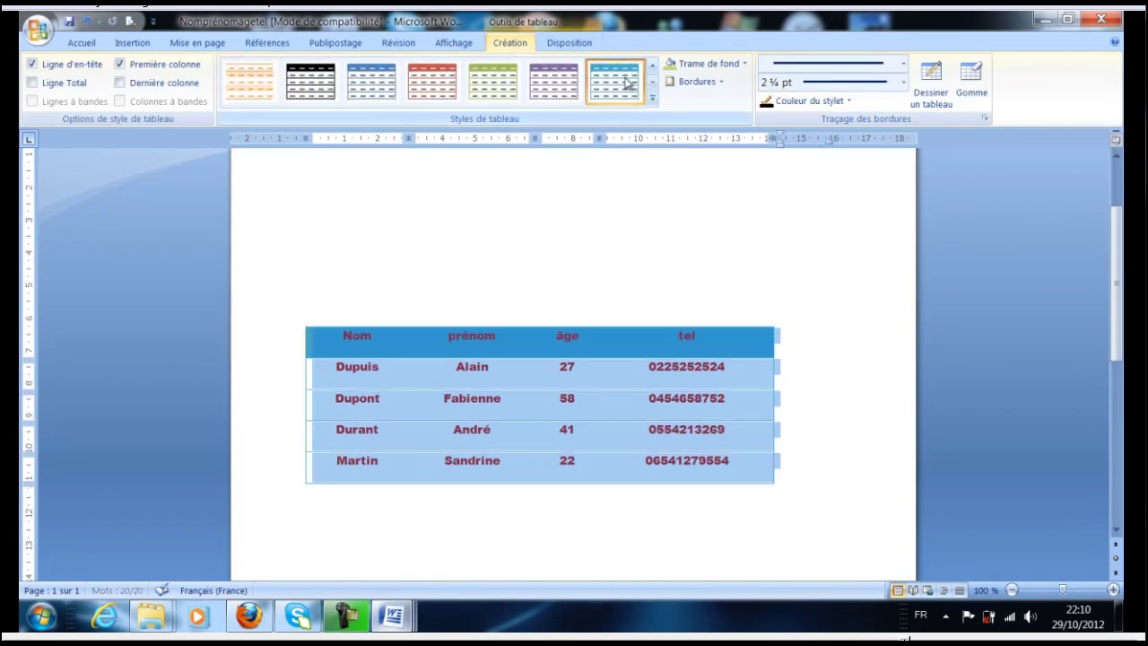
click(797, 516)
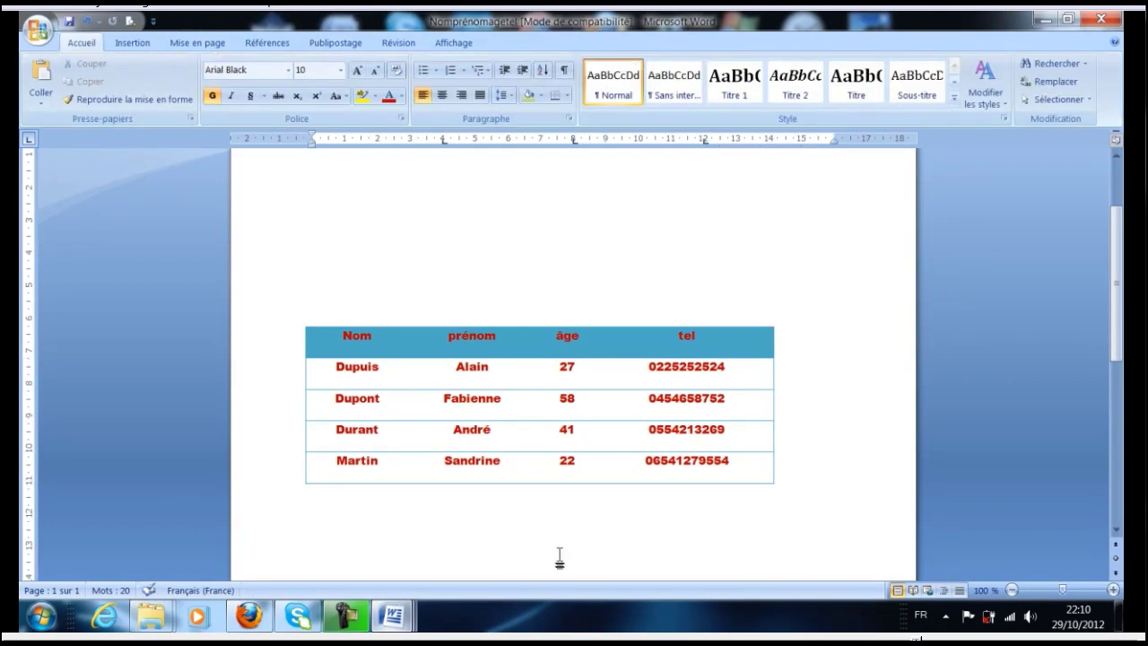
- Select the whole table
scroll(561, 558, down, 2)
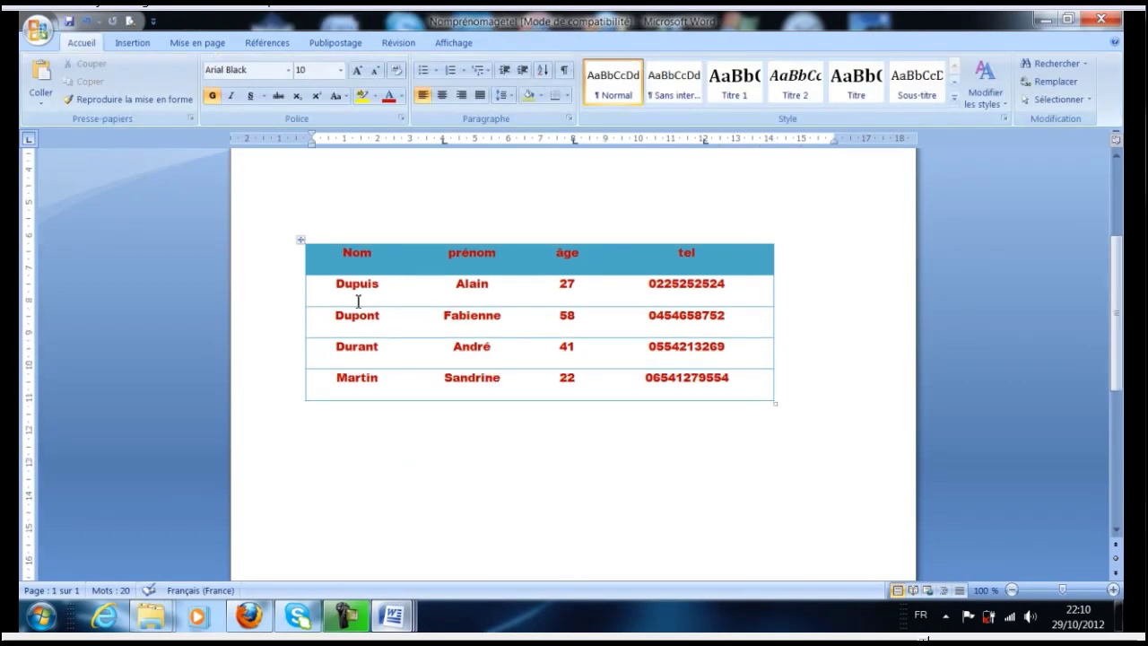
click(300, 240)
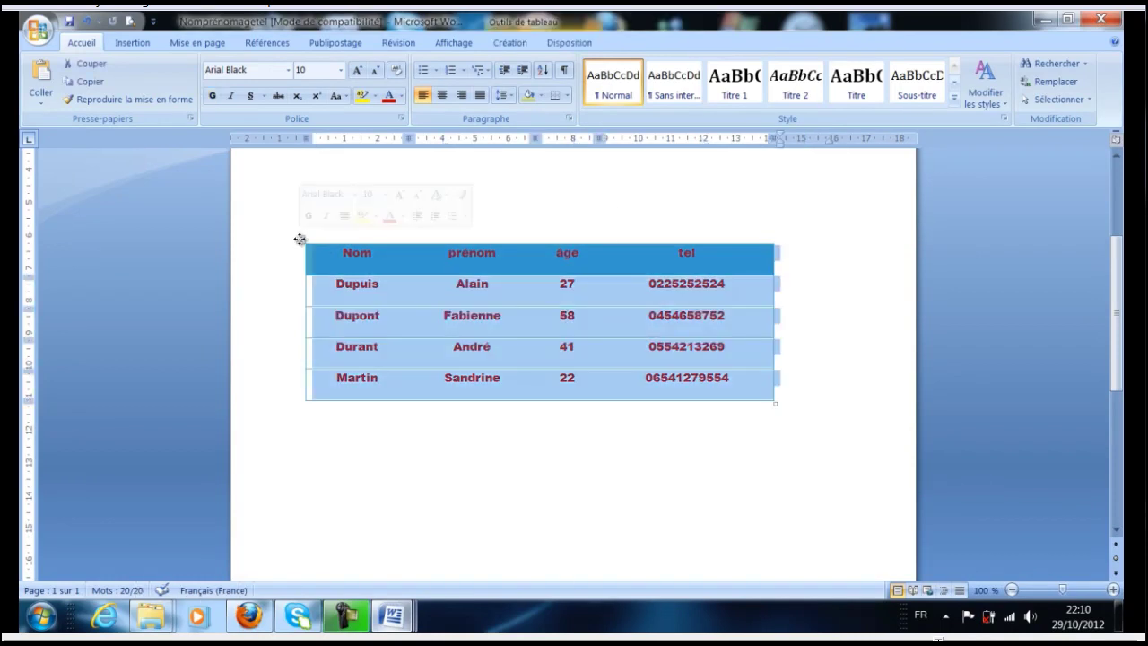